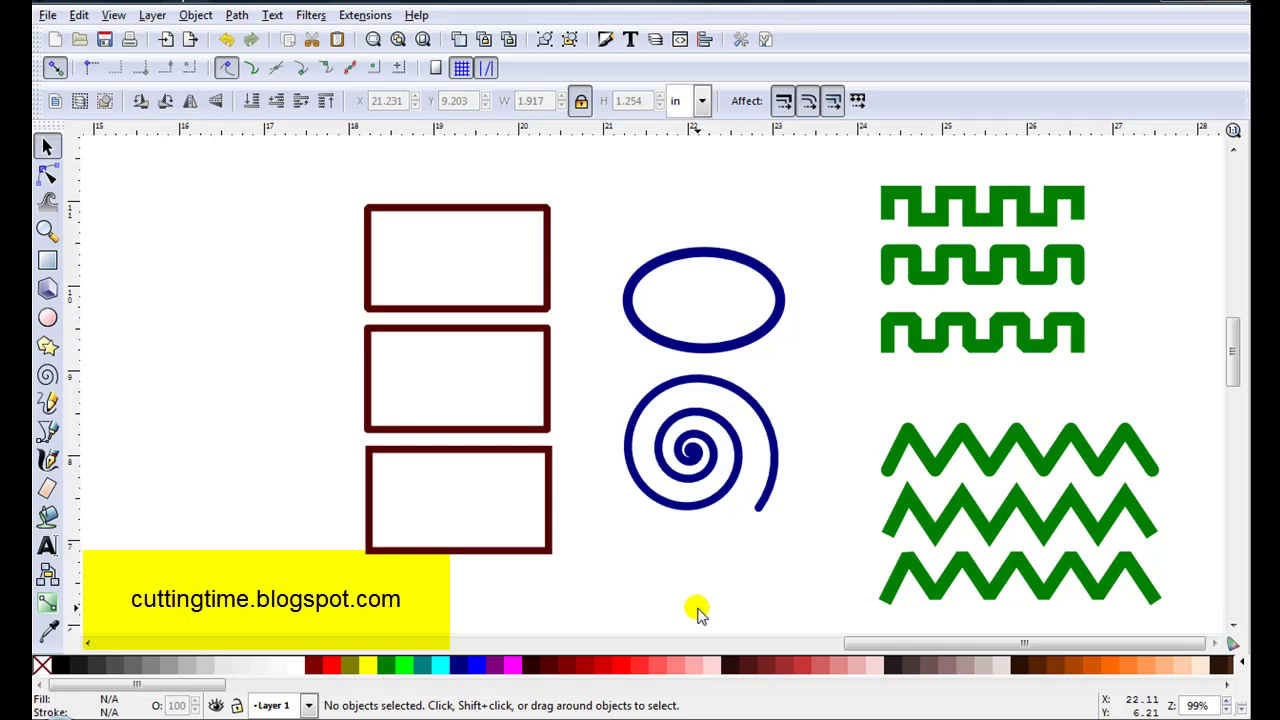
# Step: Draw a short five-point zigzag below the square wave with the Pen tool
pyautogui.keyDown('ctrl'); pyautogui.scroll(2, 1125, 378); pyautogui.keyUp('ctrl')
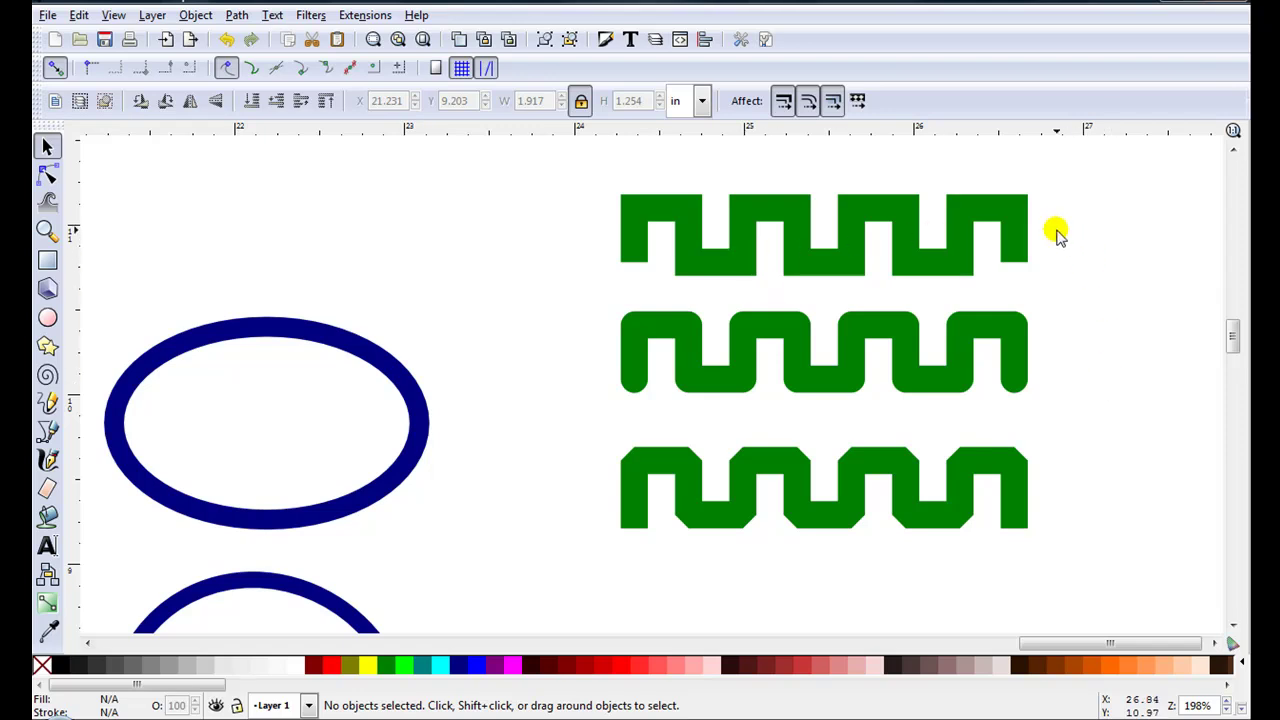
pyautogui.moveTo(1233, 337); pyautogui.dragTo(1233, 370)
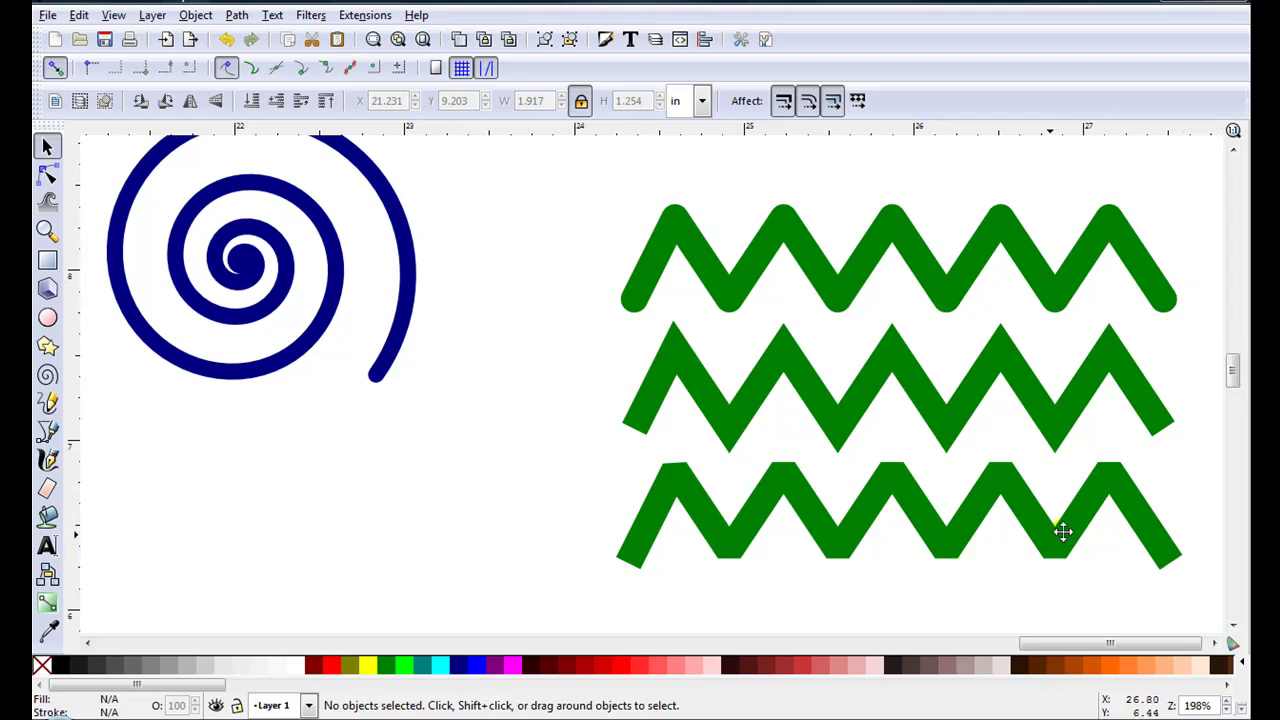
pyautogui.scroll(-1, 494, 466)
pyautogui.scroll(5, 494, 466)
pyautogui.hscroll(-10, 826, 506)
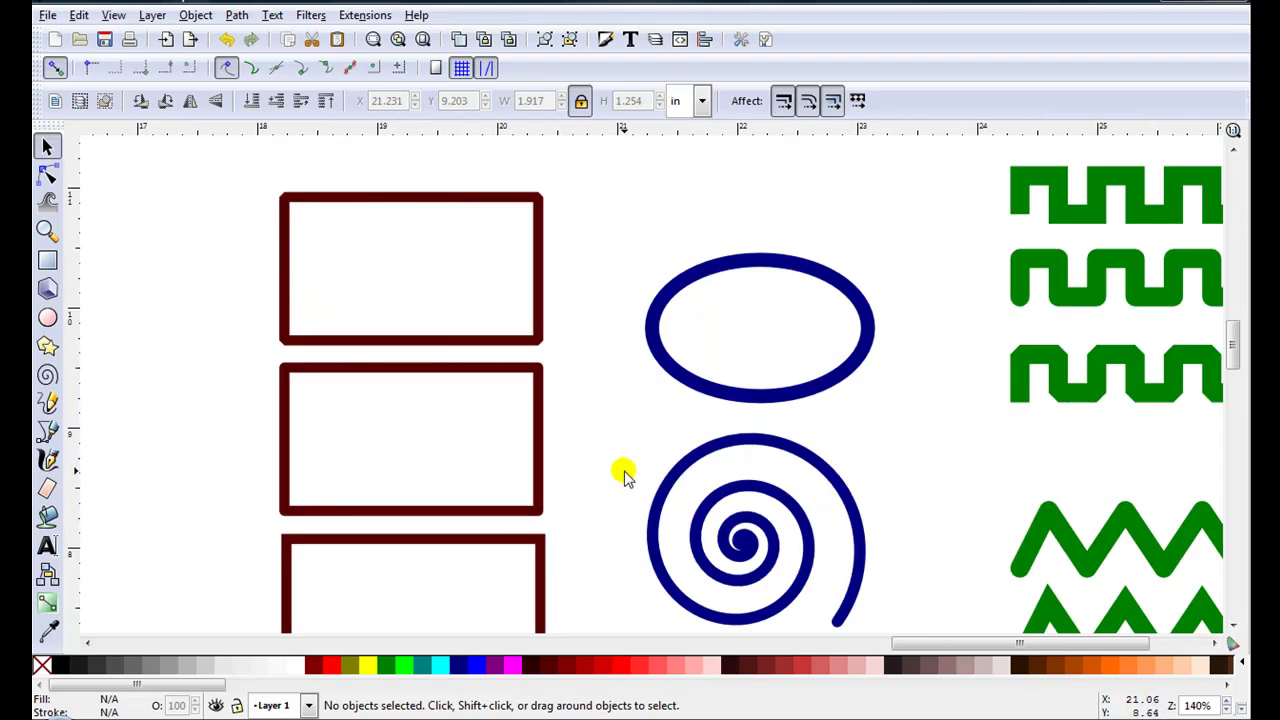
pyautogui.hscroll(-5, 895, 625)
pyautogui.scroll(-1, 895, 625)
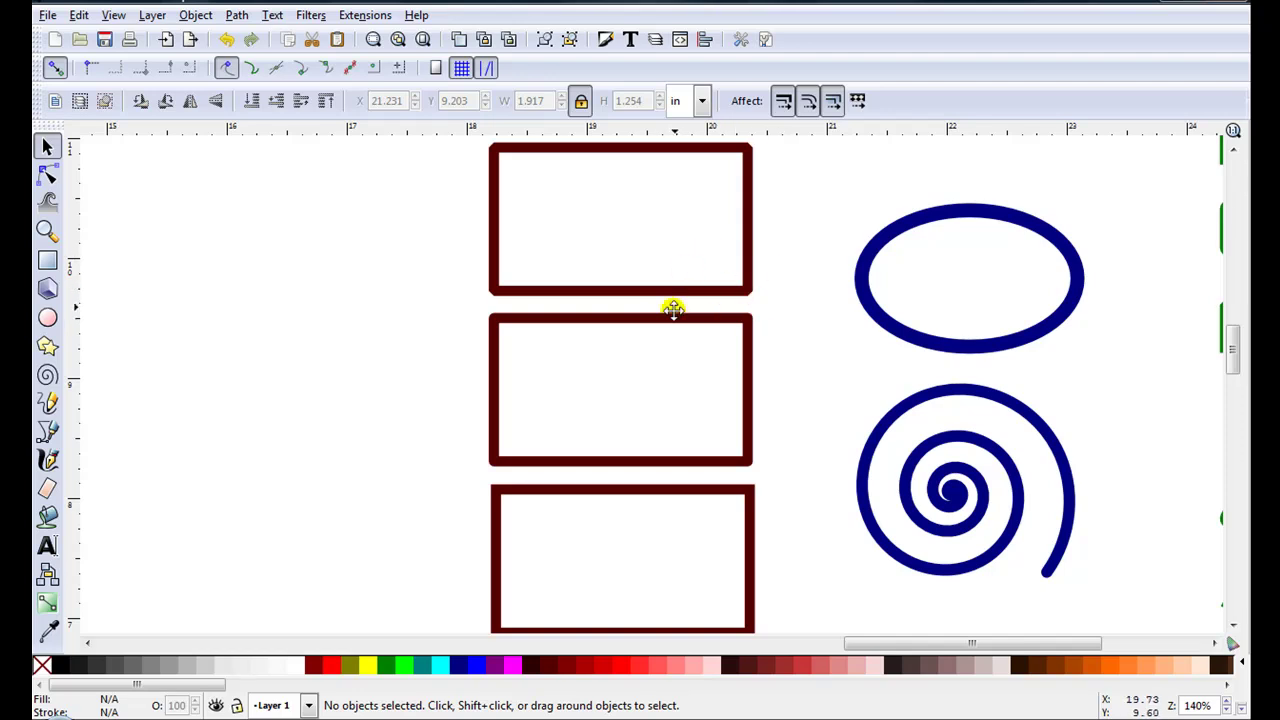
pyautogui.scroll(1, 712, 278)
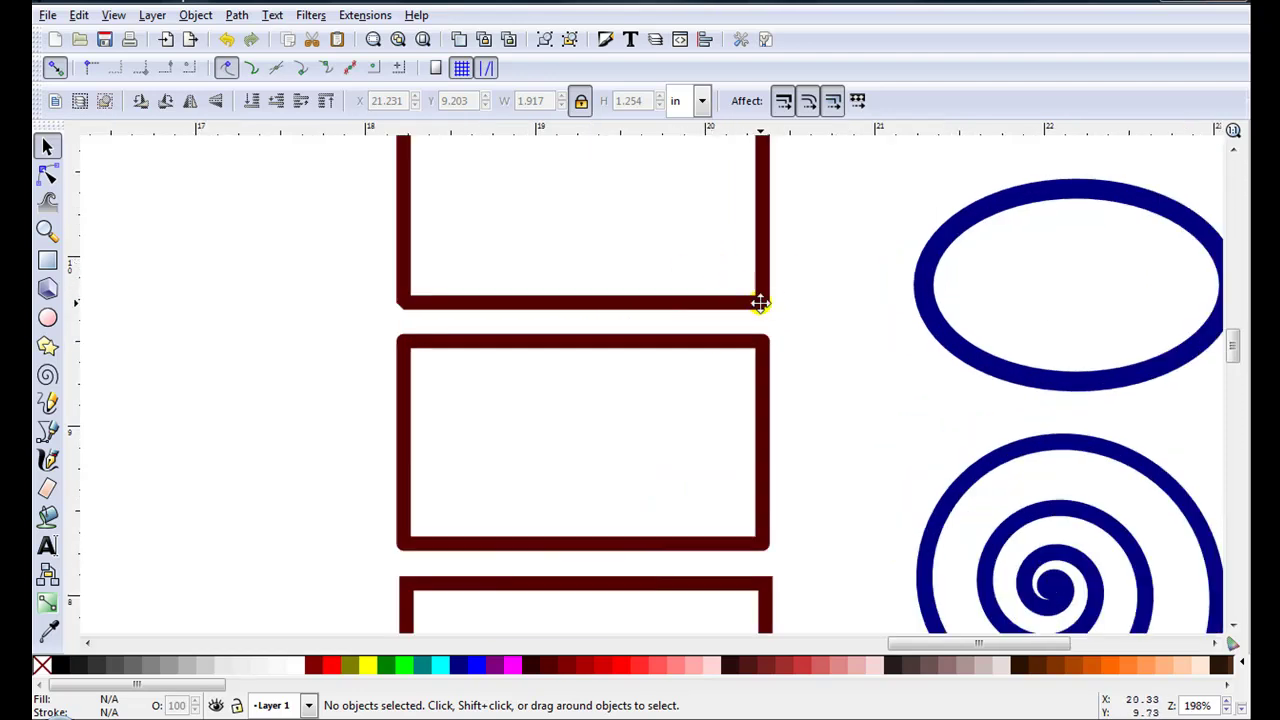
pyautogui.scroll(2, 760, 303)
pyautogui.scroll(-2, 800, 415)
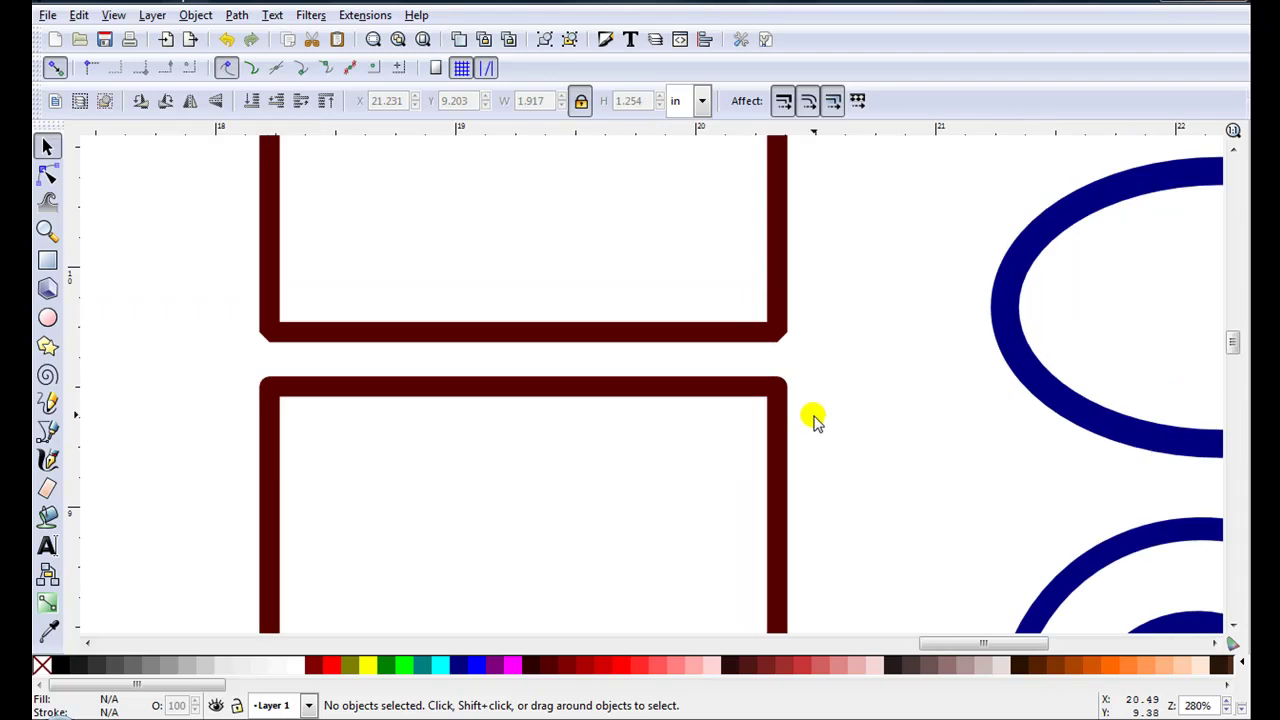
pyautogui.scroll(1, 688, 438)
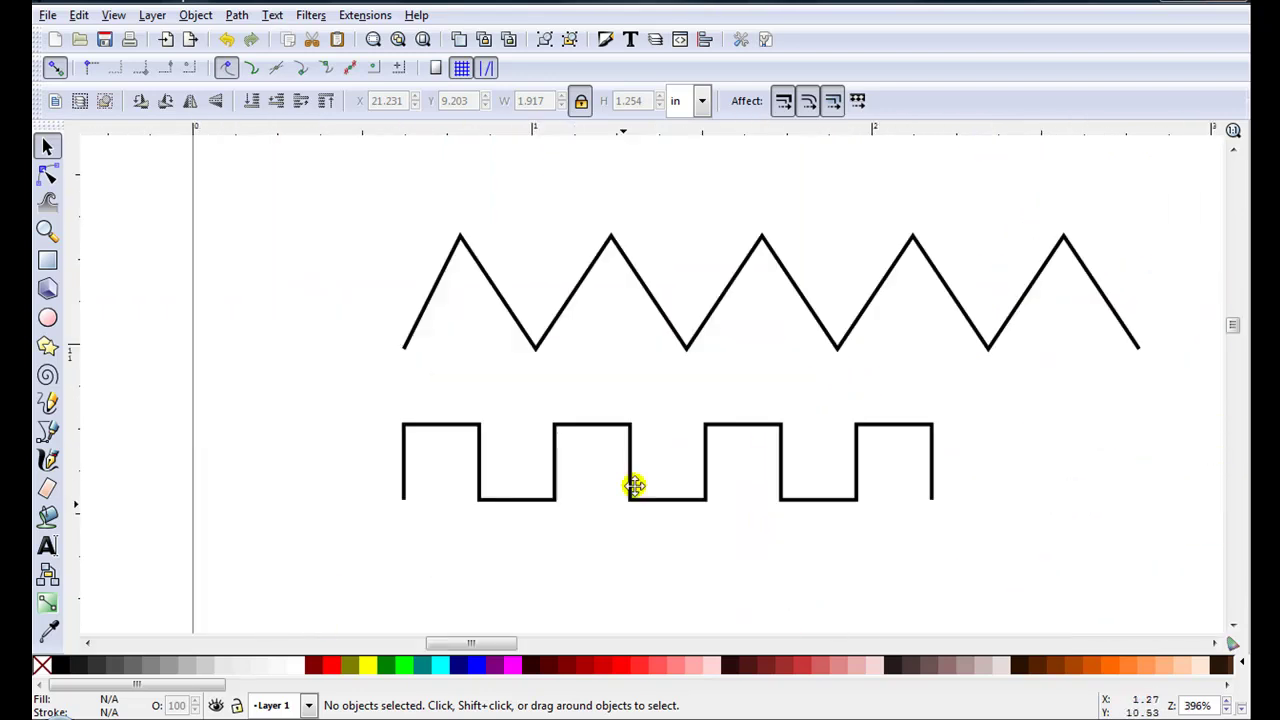
pyautogui.scroll(-5, 634, 486)
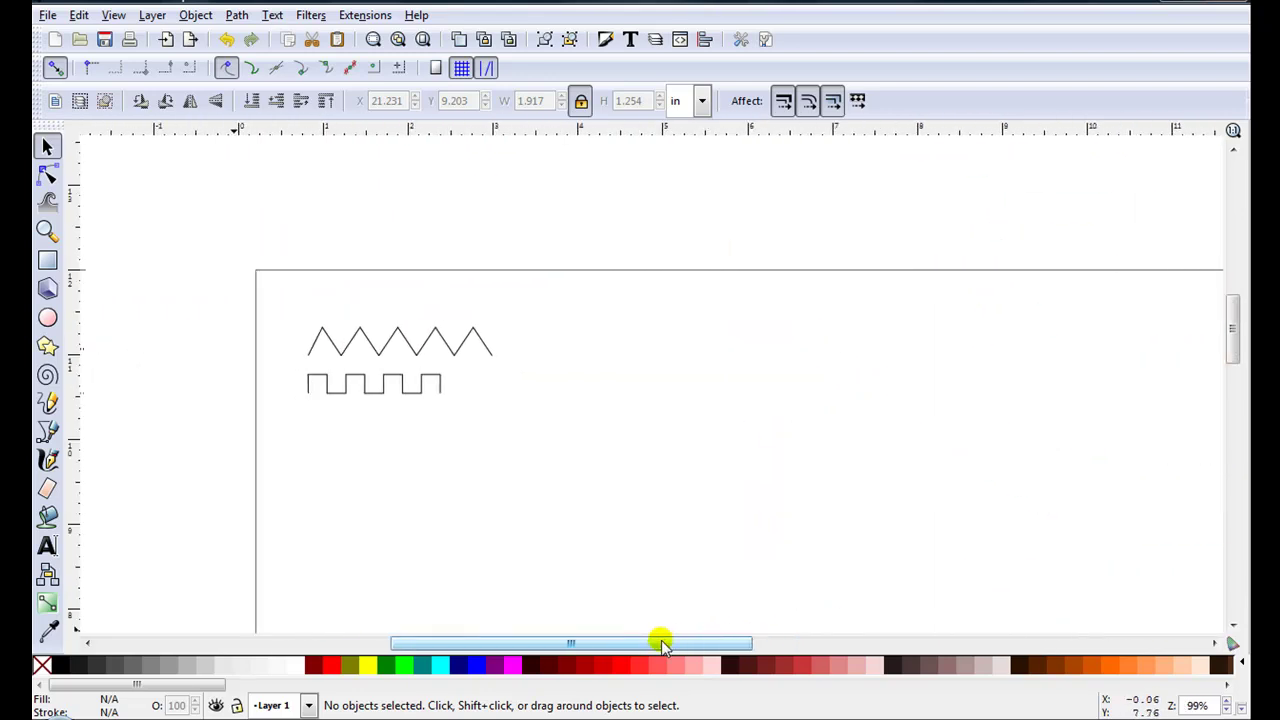
pyautogui.moveTo(660, 642); pyautogui.dragTo(620, 642)
pyautogui.scroll(2, 392, 375)
pyautogui.scroll(1, 388, 368)
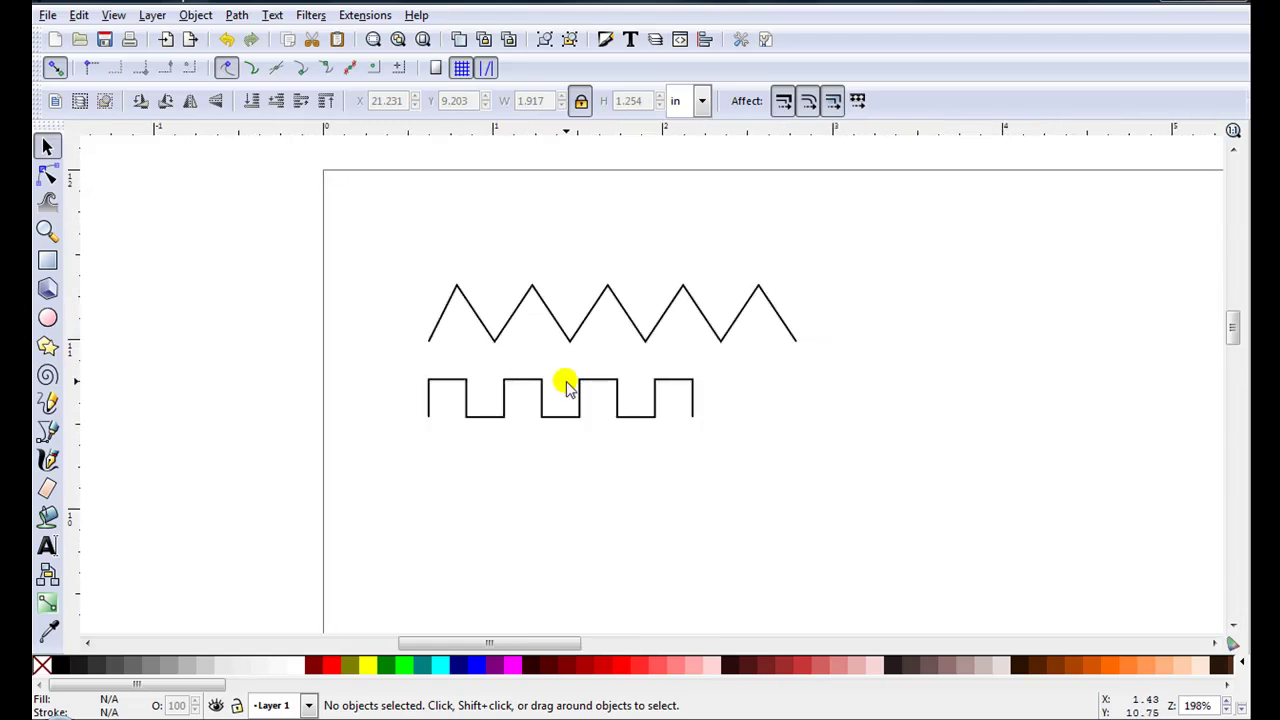
pyautogui.scroll(1, 569, 380)
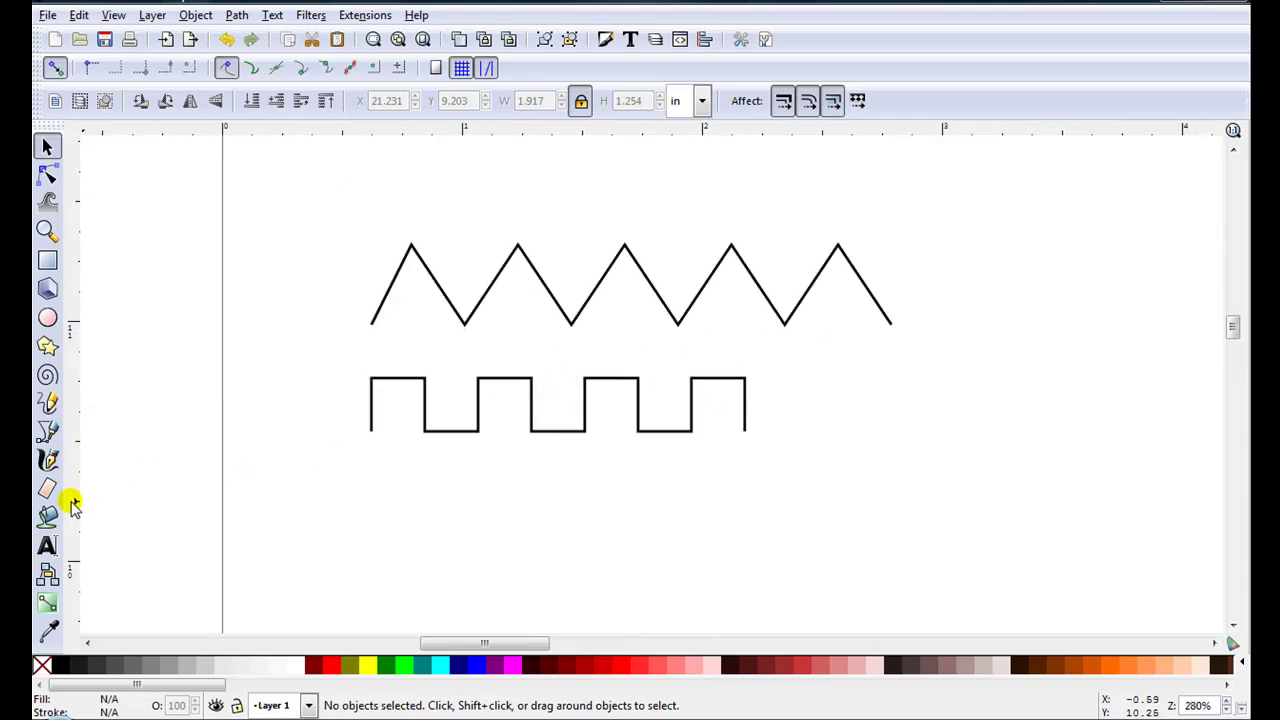
pyautogui.click(48, 434)
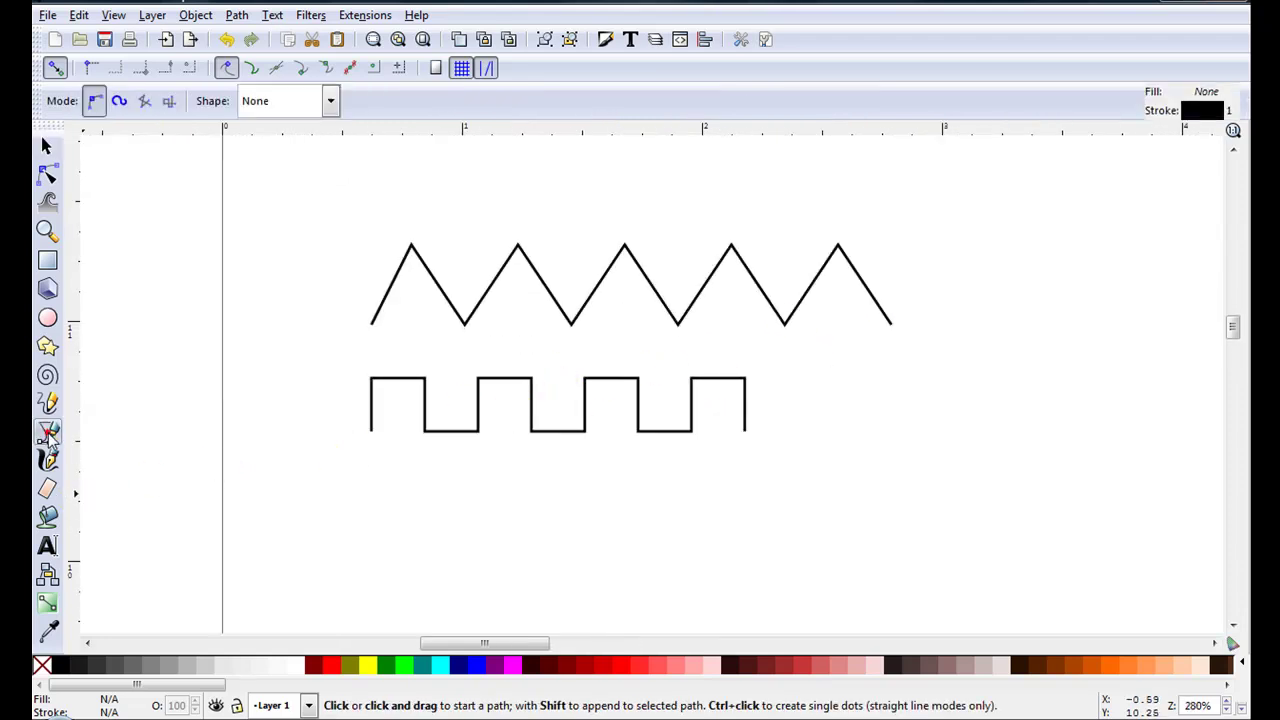
pyautogui.click(251, 520)
pyautogui.click(269, 452)
pyautogui.click(318, 510)
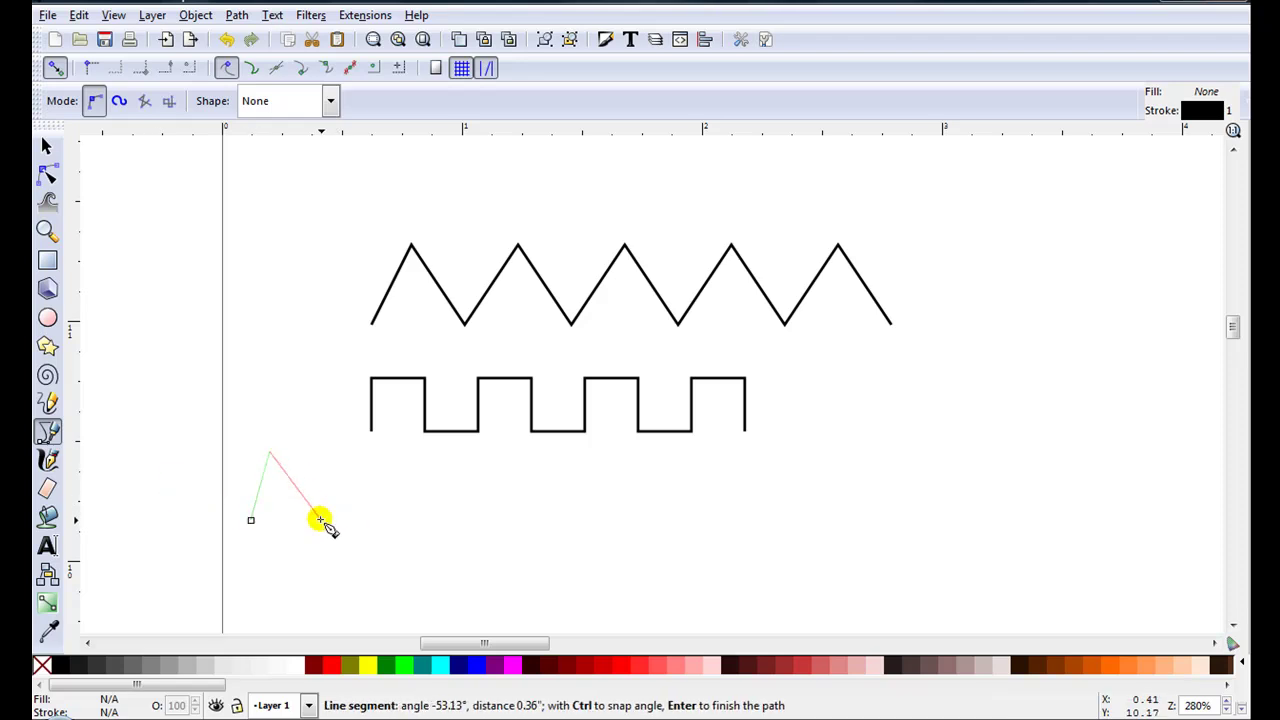
pyautogui.click(366, 467)
pyautogui.doubleClick(420, 512)
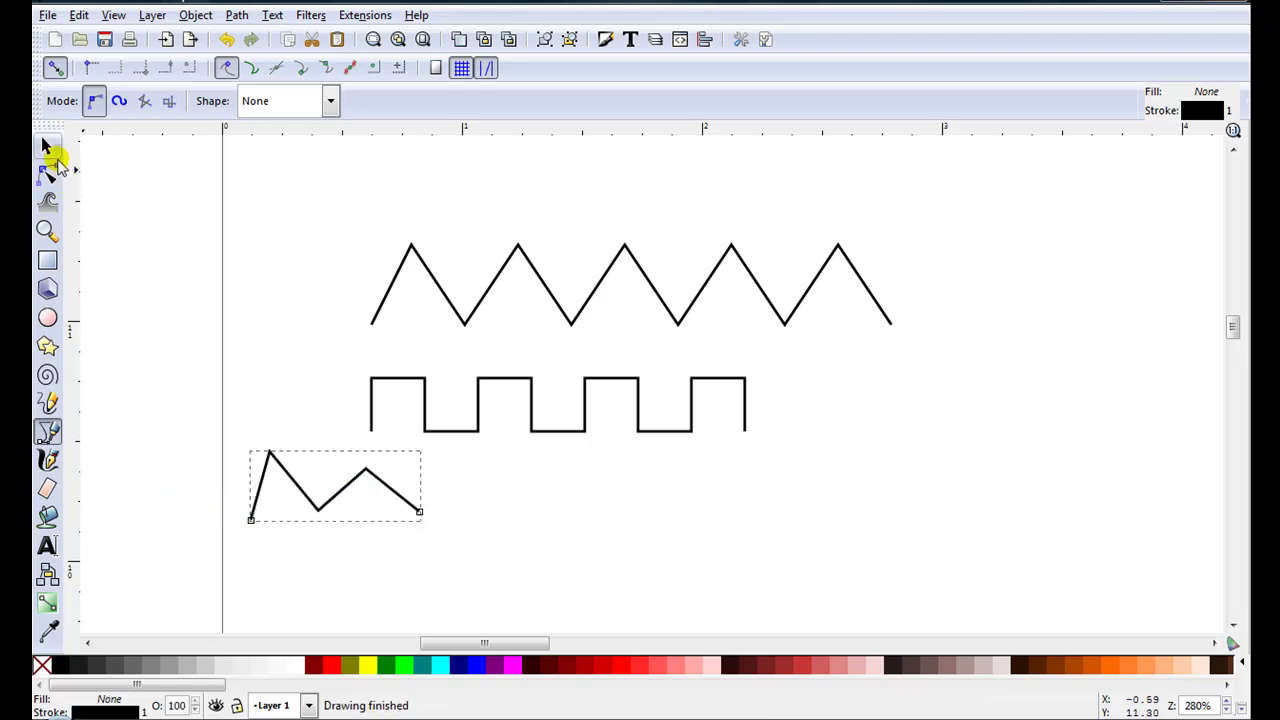
# Step: Return to the Selector, zoom in, and select the long zigzag path
pyautogui.click(47, 146)
pyautogui.press('+')
pyautogui.click(566, 310)
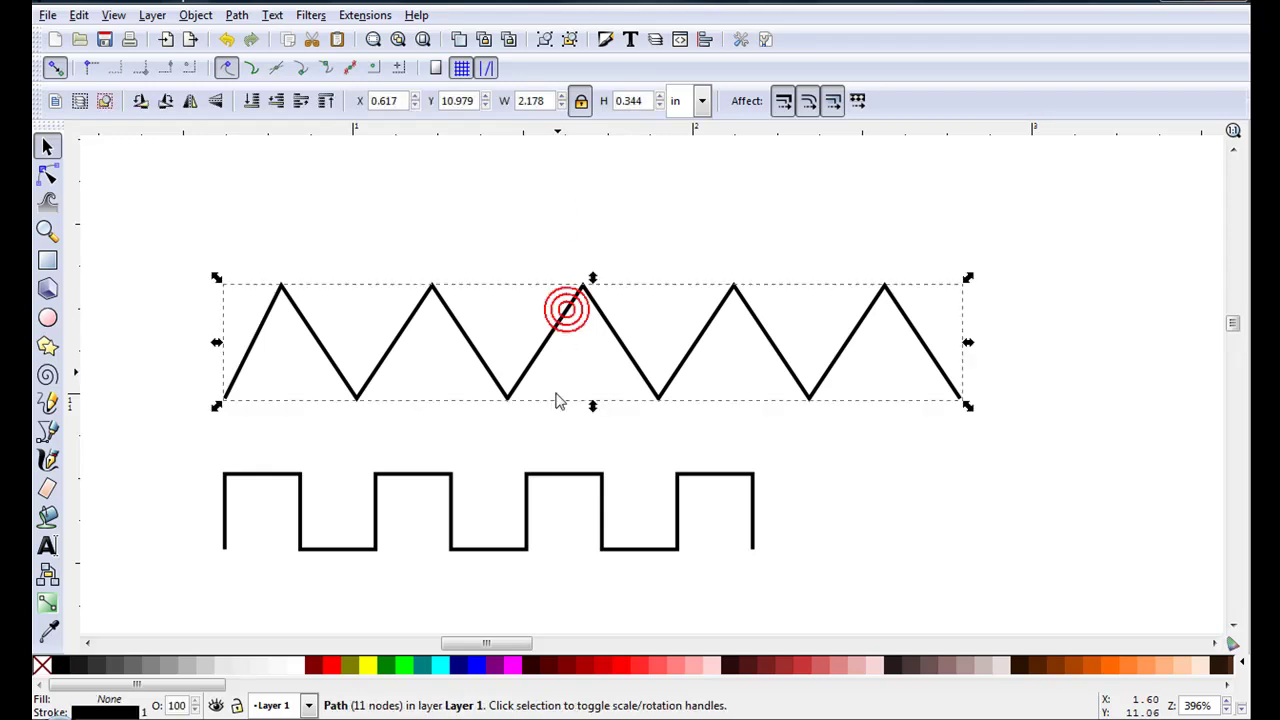
# Step: Show the zigzag's Stroke style settings in Fill and Stroke, showing its 0.011 in width
pyautogui.click(101, 712)
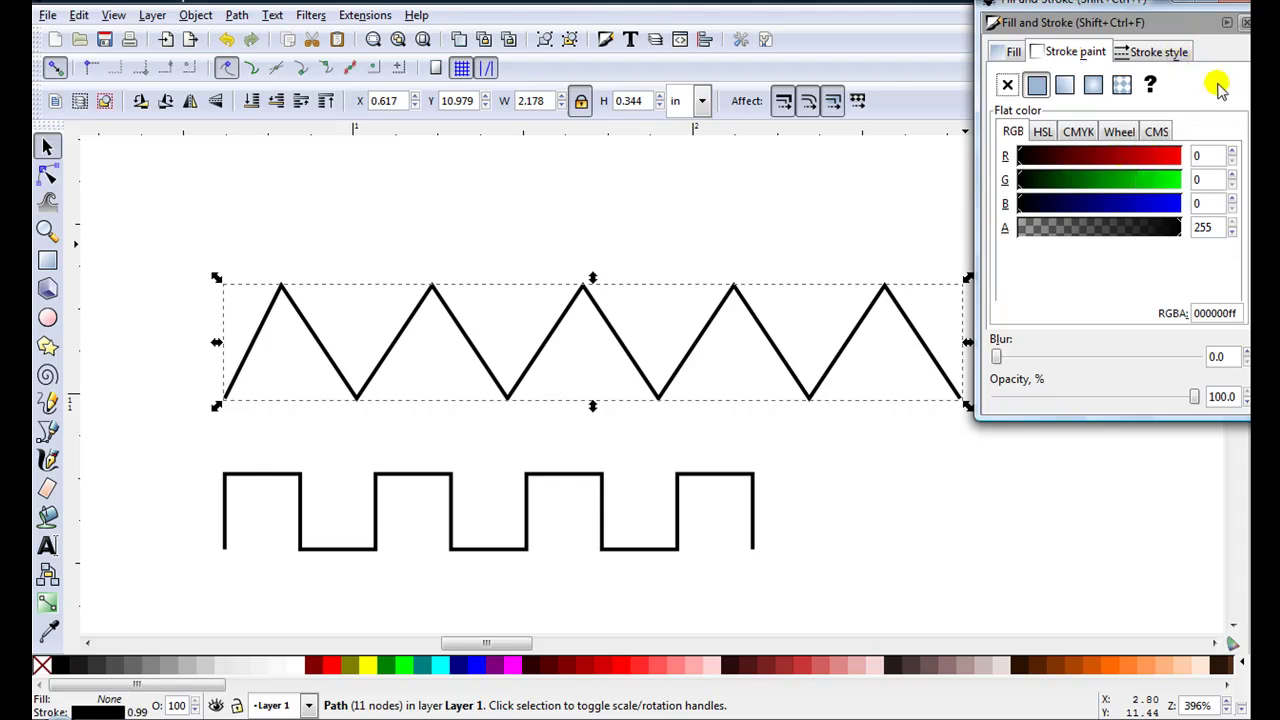
pyautogui.click(1170, 55)
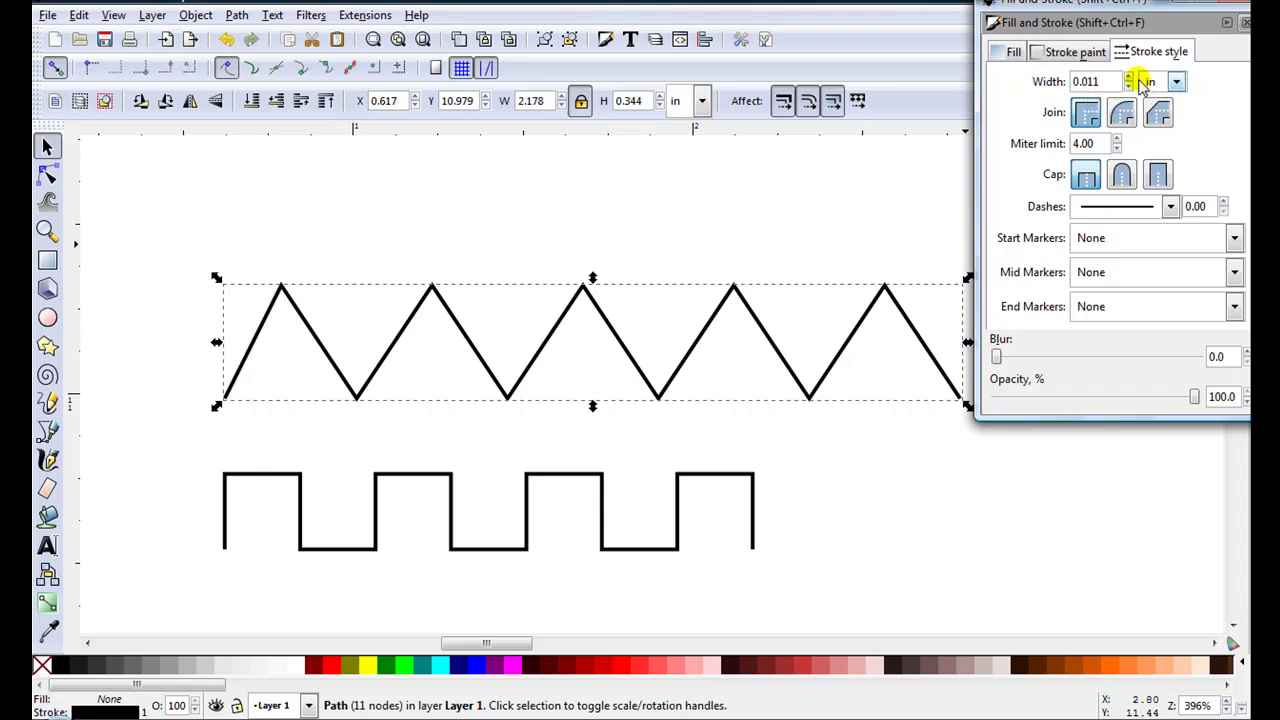
# Step: Switch the stroke width unit to px and raise the zigzag's width to 2.700 px
pyautogui.click(1177, 83)
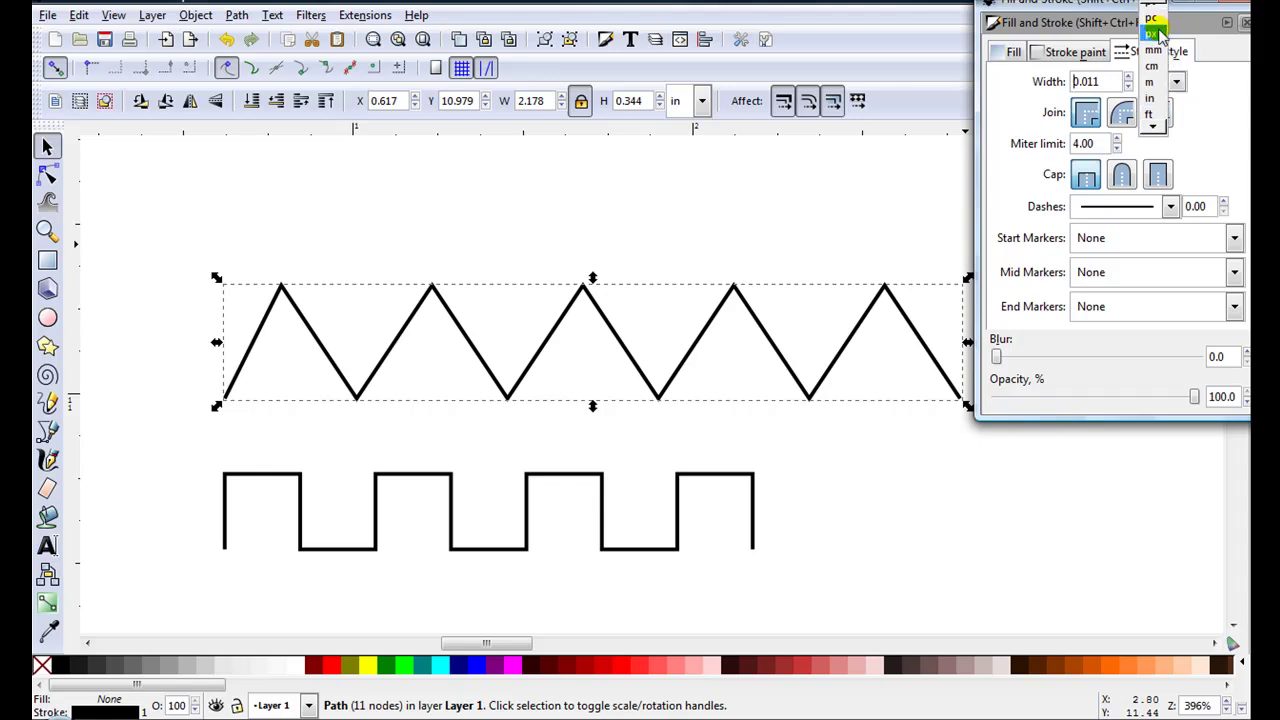
pyautogui.click(1158, 33)
pyautogui.click(1129, 77)
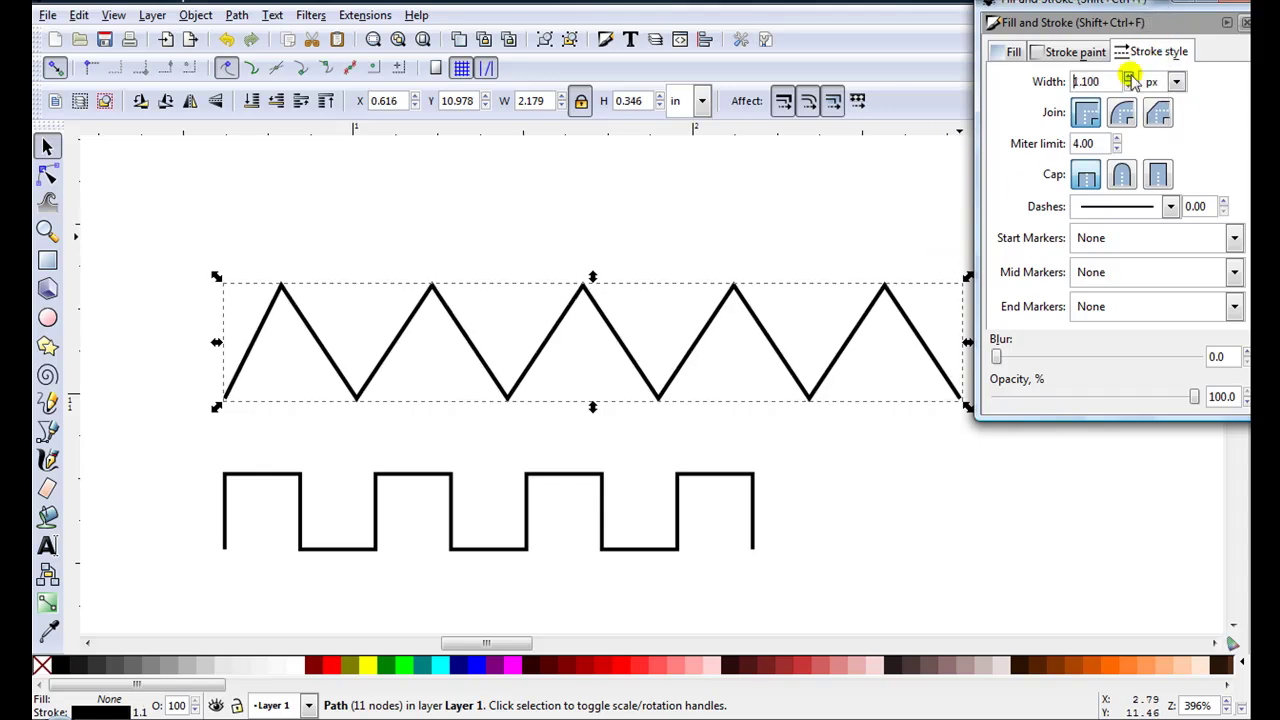
pyautogui.click(1129, 77)
pyautogui.click(1129, 77)
pyautogui.click(1129, 77)
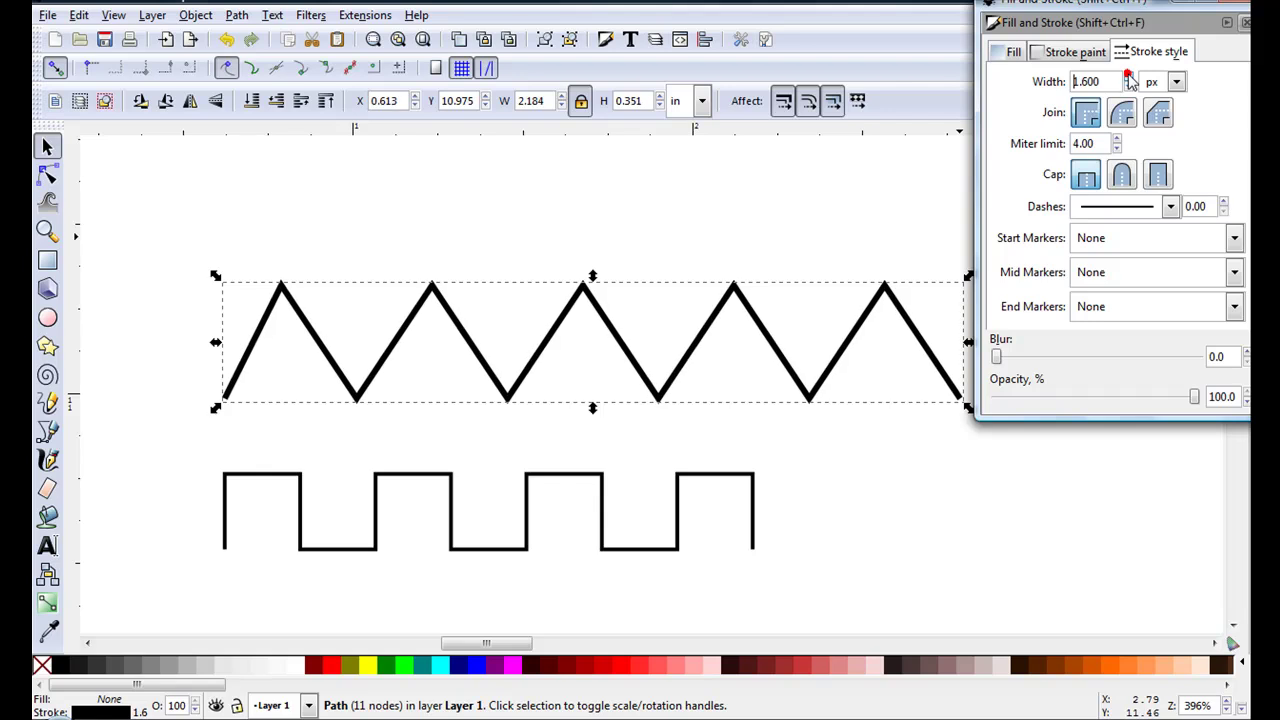
pyautogui.click(1129, 77)
pyautogui.click(1129, 77)
pyautogui.click(1129, 77)
pyautogui.click(1129, 77)
pyautogui.click(1129, 77)
pyautogui.click(1129, 77)
pyautogui.click(1129, 77)
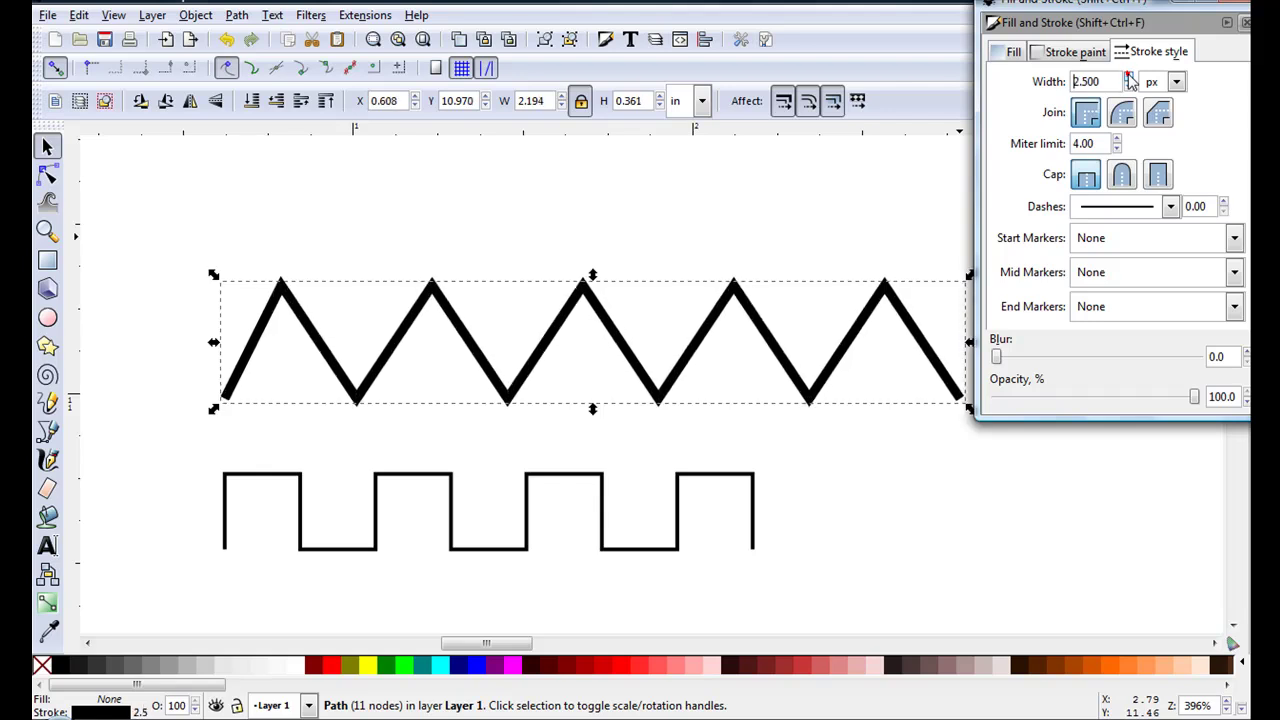
pyautogui.click(1129, 77)
pyautogui.click(1129, 77)
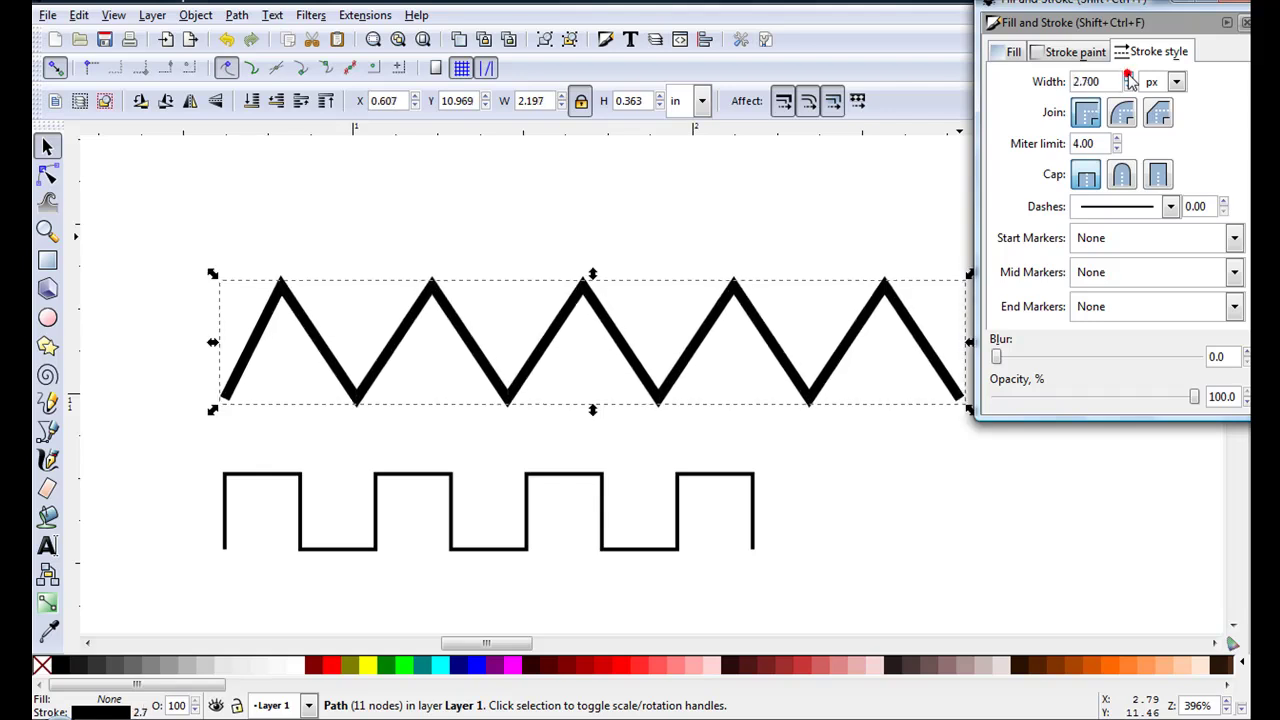
pyautogui.click(1177, 81)
pyautogui.click(1176, 84)
pyautogui.press('+')
pyautogui.press('+')
pyautogui.keyDown('ctrl'); pyautogui.scroll(3, 826, 246); pyautogui.keyUp('ctrl')
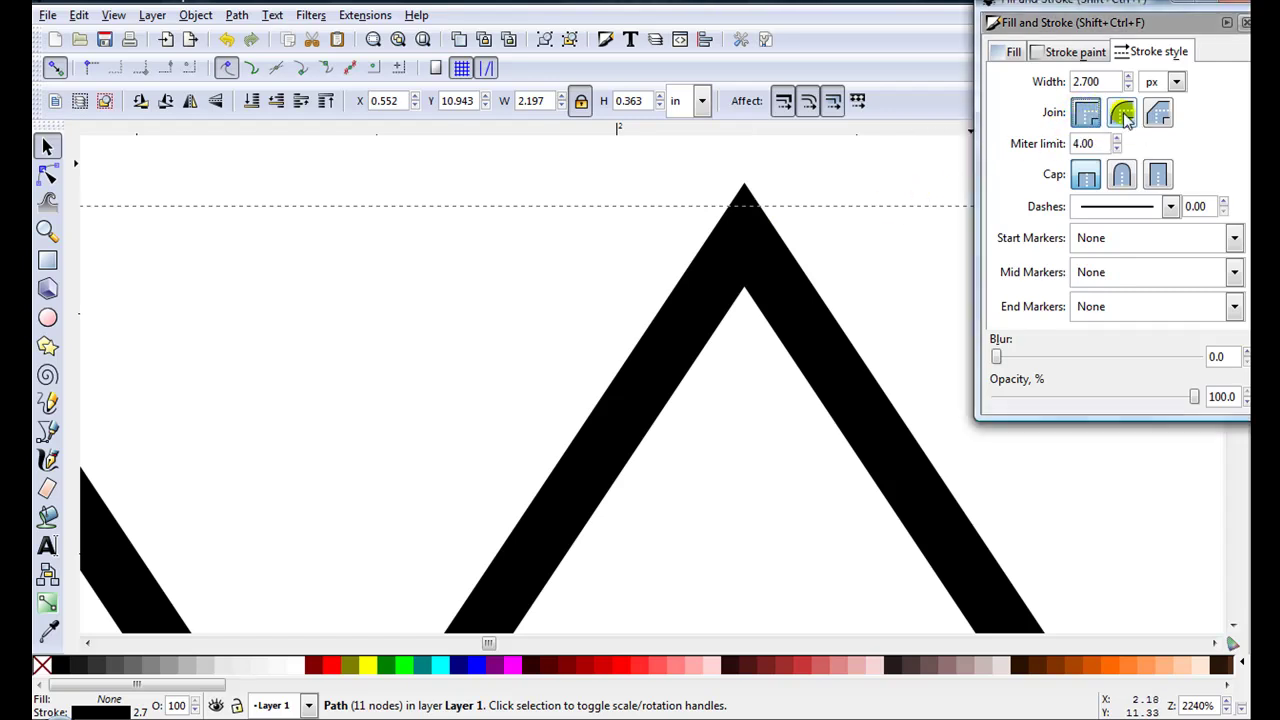
# Step: Try round and bevel joins on the zigzag, settling on round joins
pyautogui.click(1123, 116)
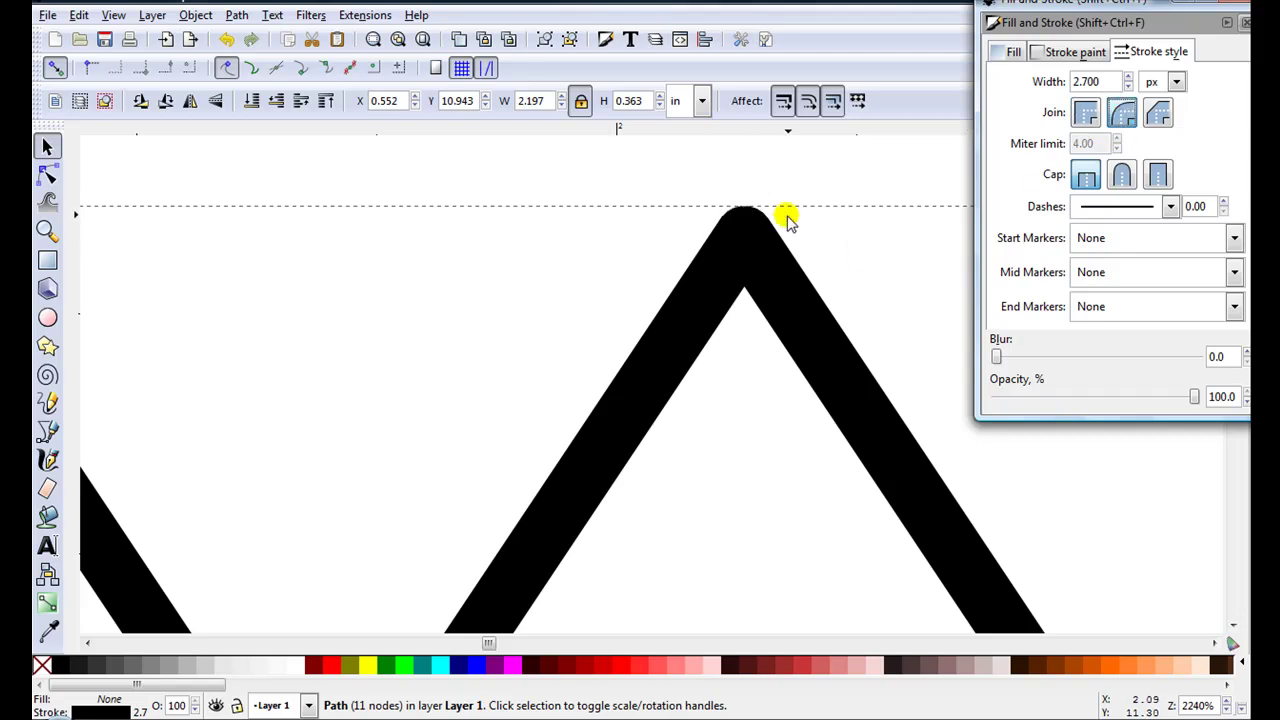
pyautogui.click(1160, 115)
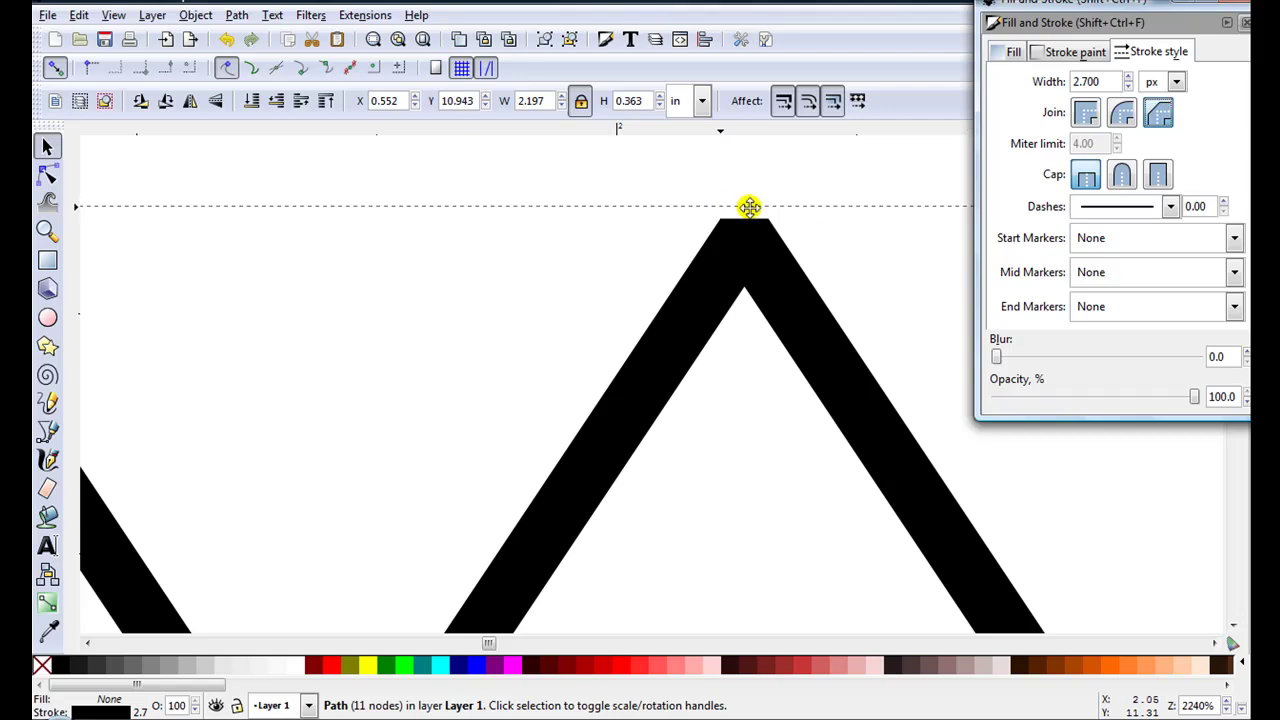
pyautogui.scroll(-4, 790, 253)
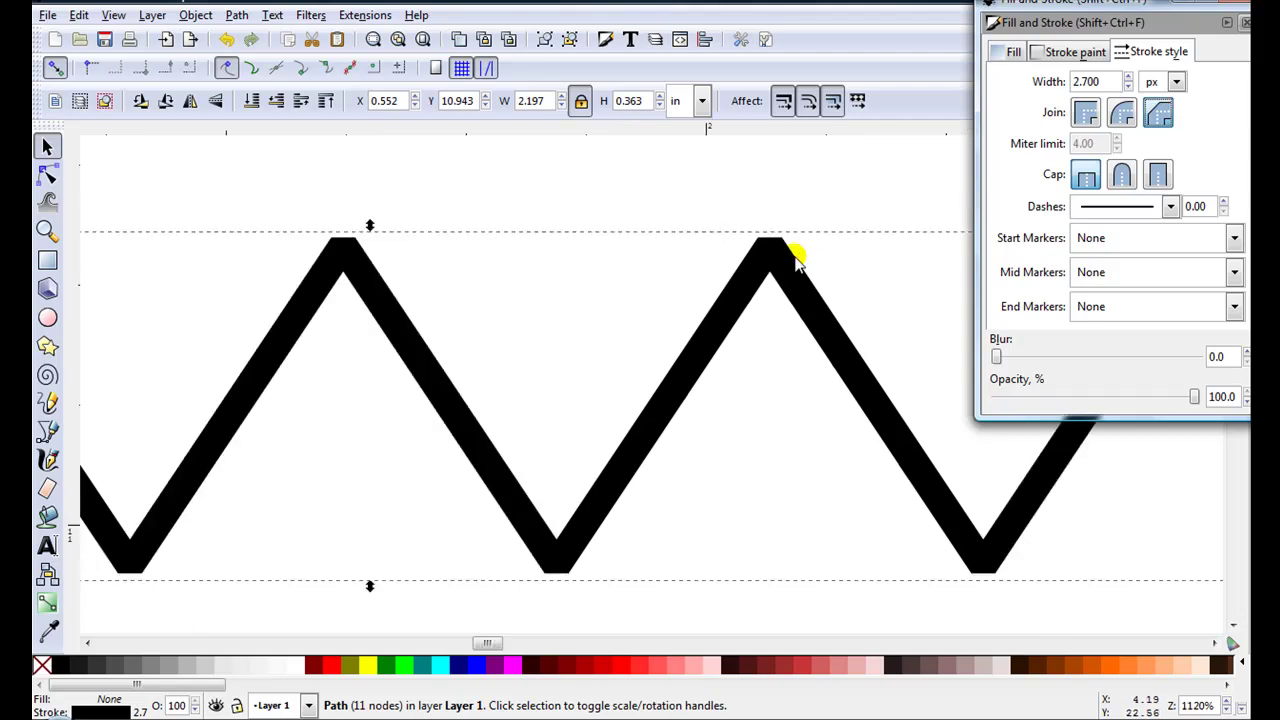
pyautogui.click(1123, 113)
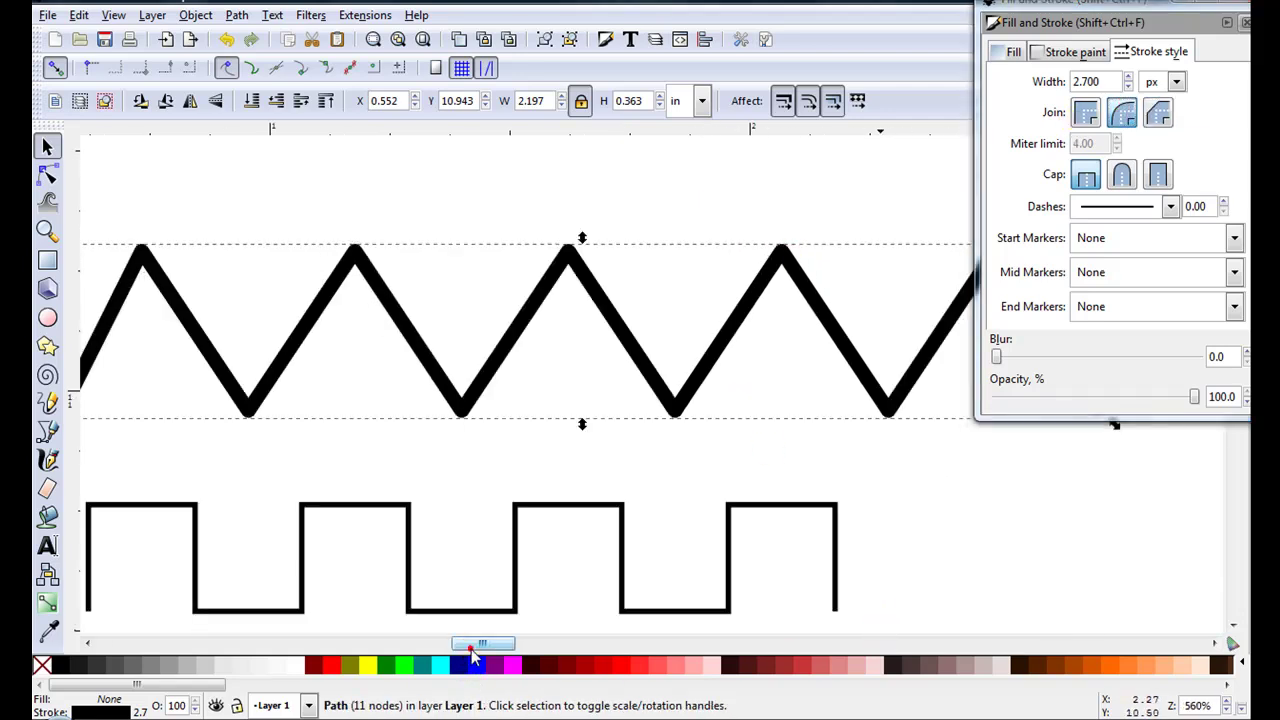
# Step: Try a square cap on the zigzag's ends, then settle on round caps
pyautogui.moveTo(471, 649); pyautogui.dragTo(463, 648)
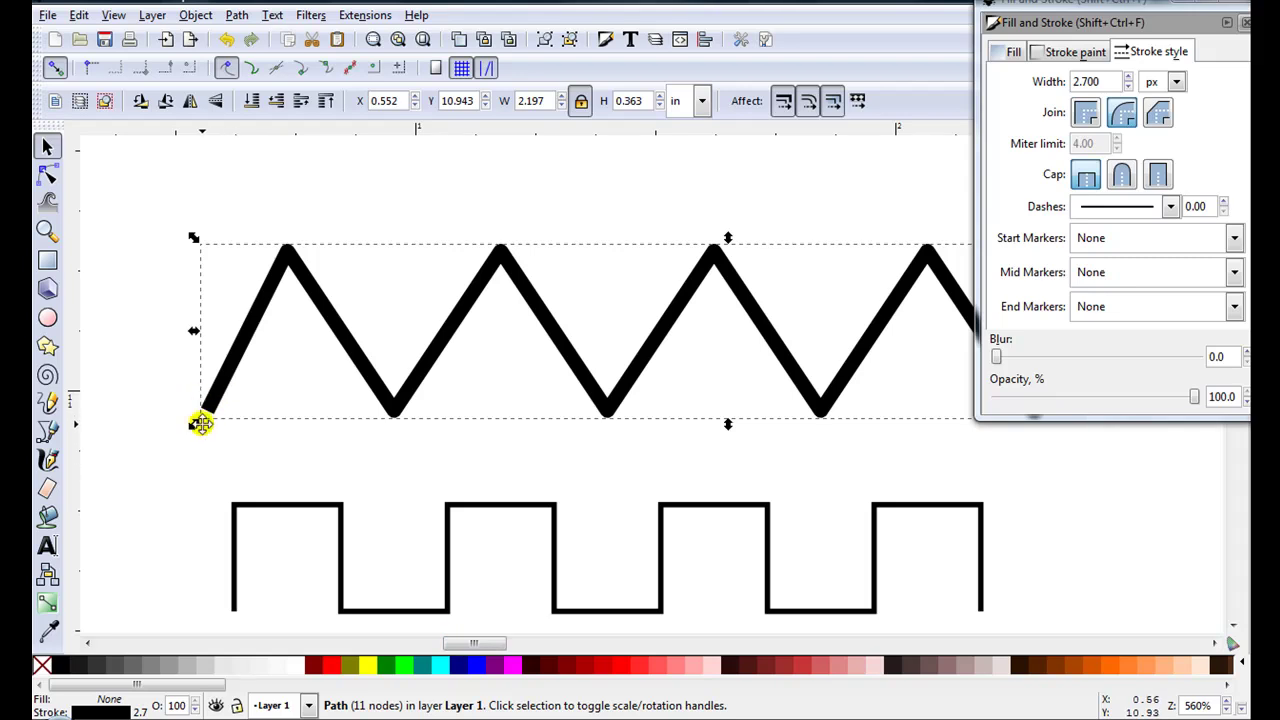
pyautogui.scroll(1, 201, 424)
pyautogui.scroll(1, 216, 402)
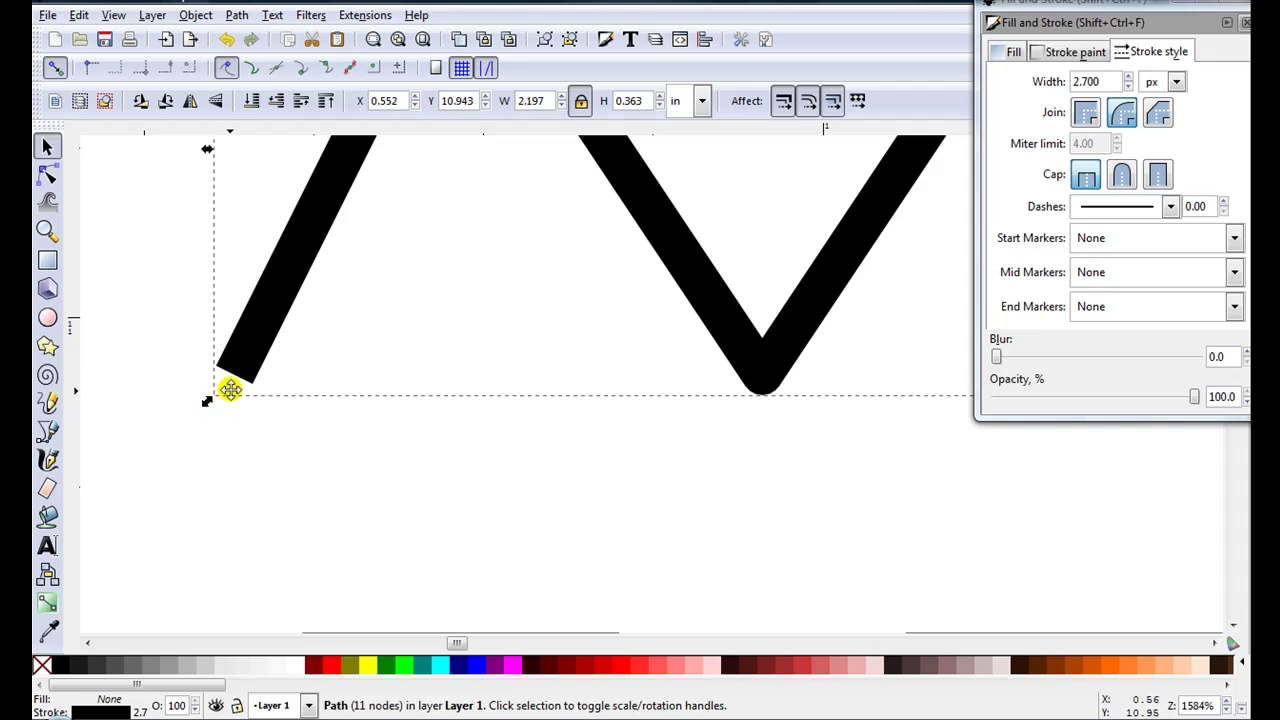
pyautogui.scroll(-1, 645, 398)
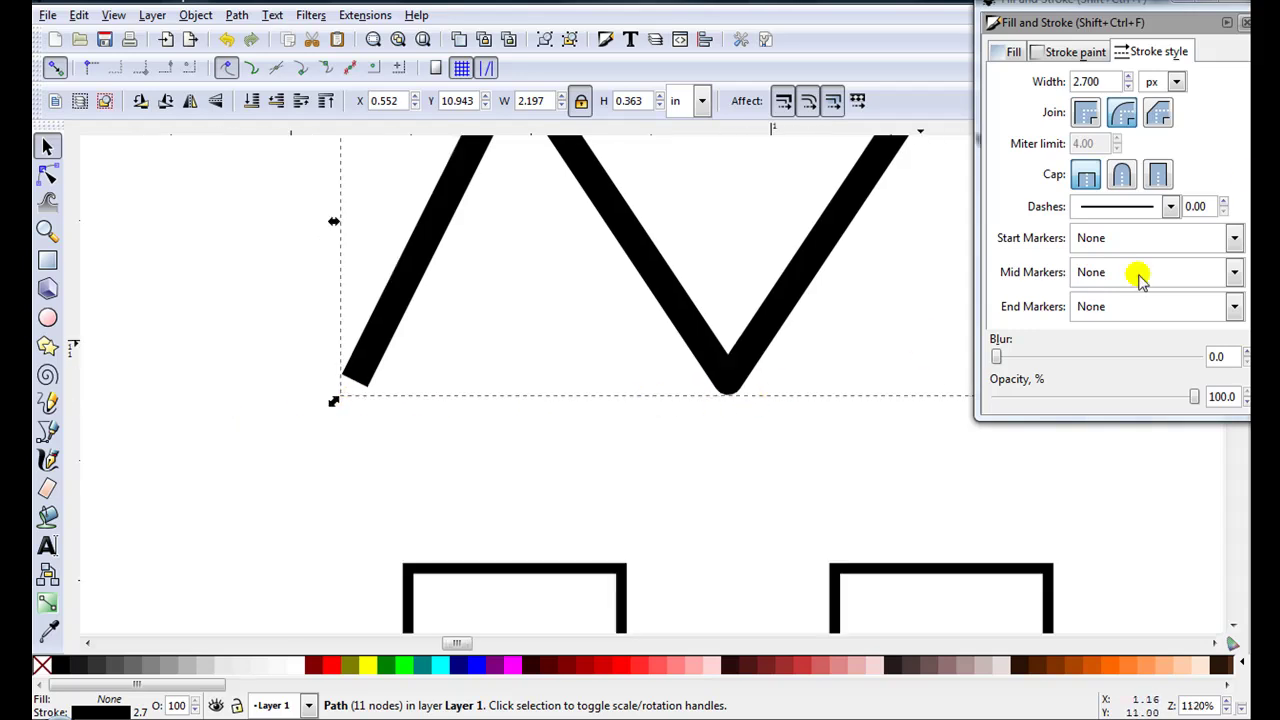
pyautogui.click(1160, 176)
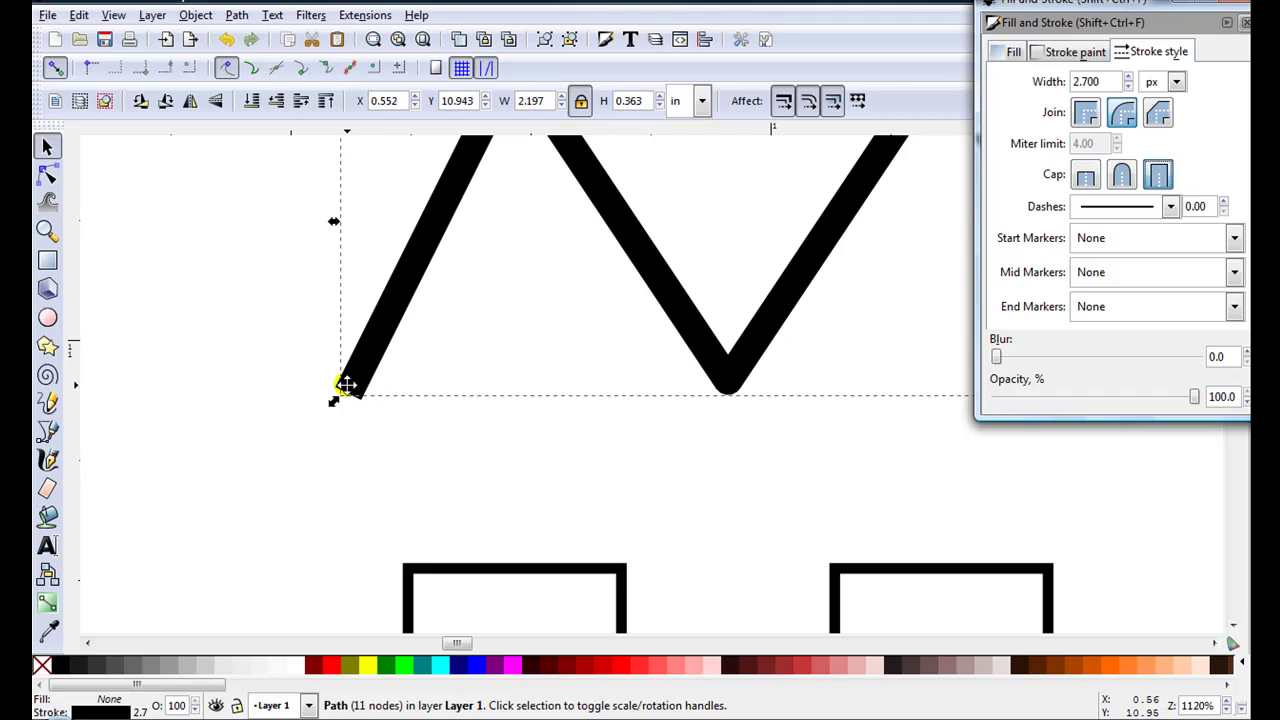
pyautogui.click(1121, 177)
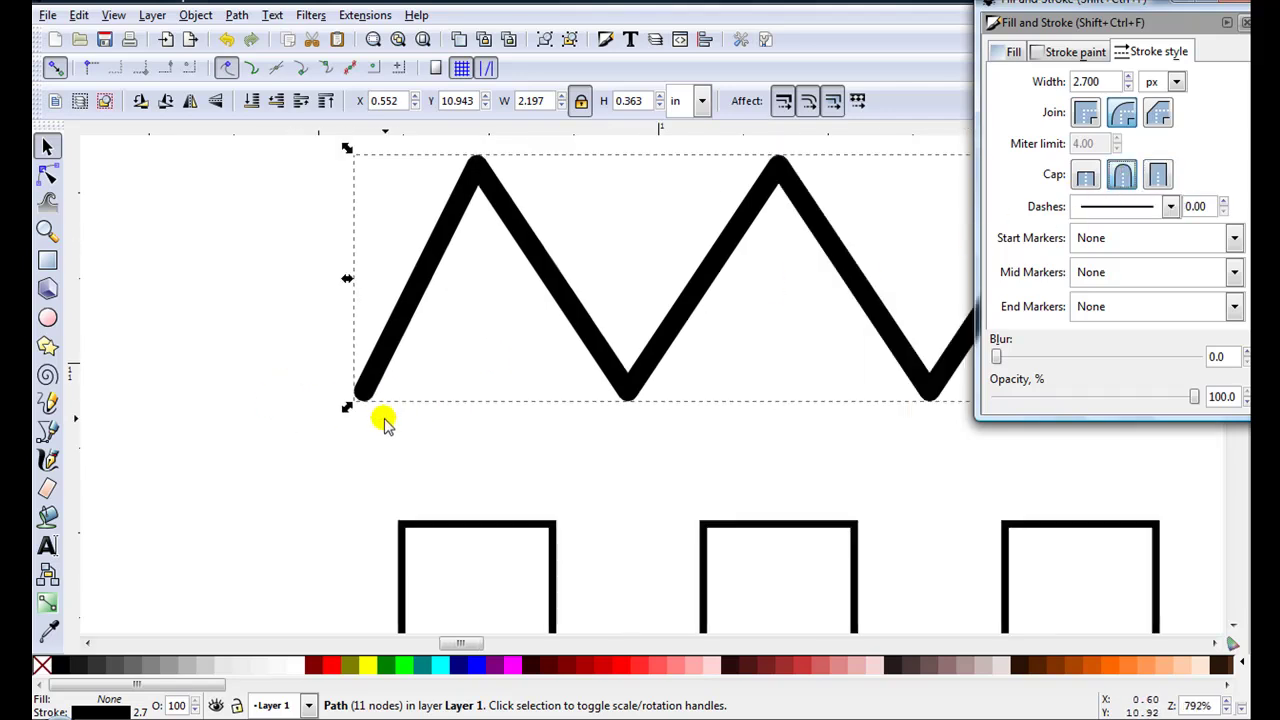
pyautogui.scroll(-3, 383, 418)
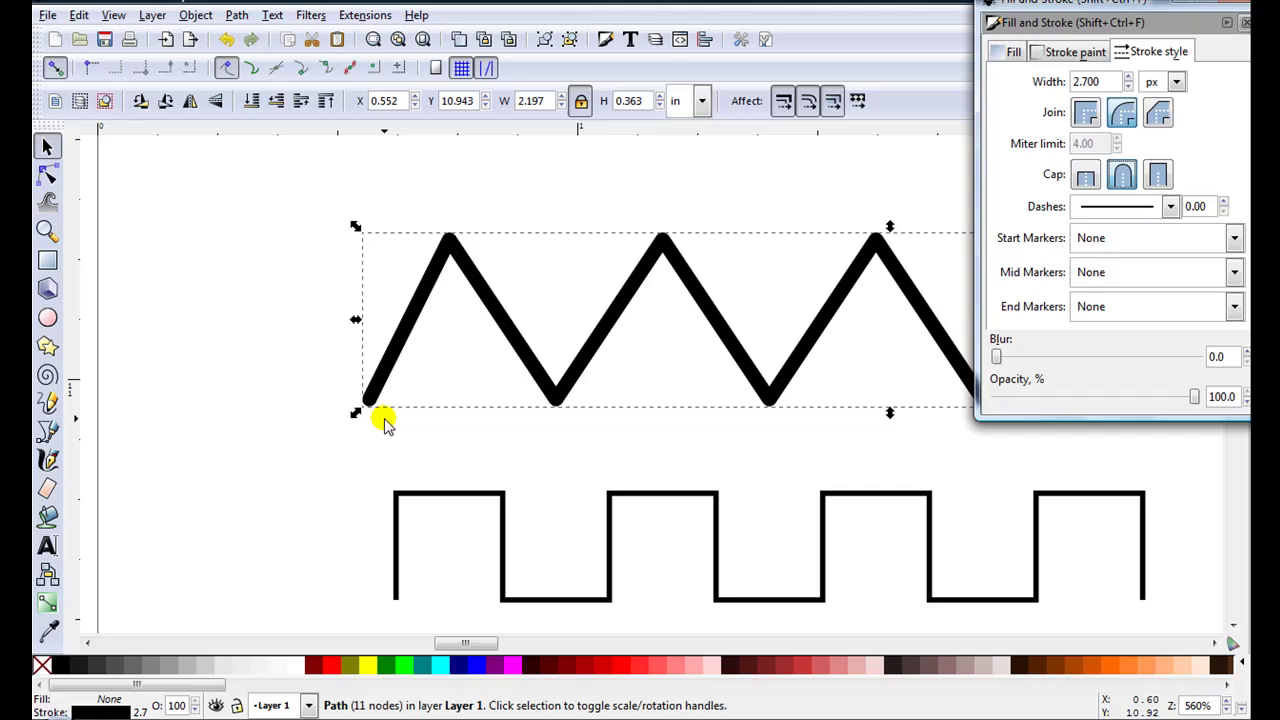
# Step: Duplicate the zigzag, move the copy above the original, and give it miter joins
pyautogui.click(459, 39)
pyautogui.moveTo(565, 320); pyautogui.dragTo(561, 180)
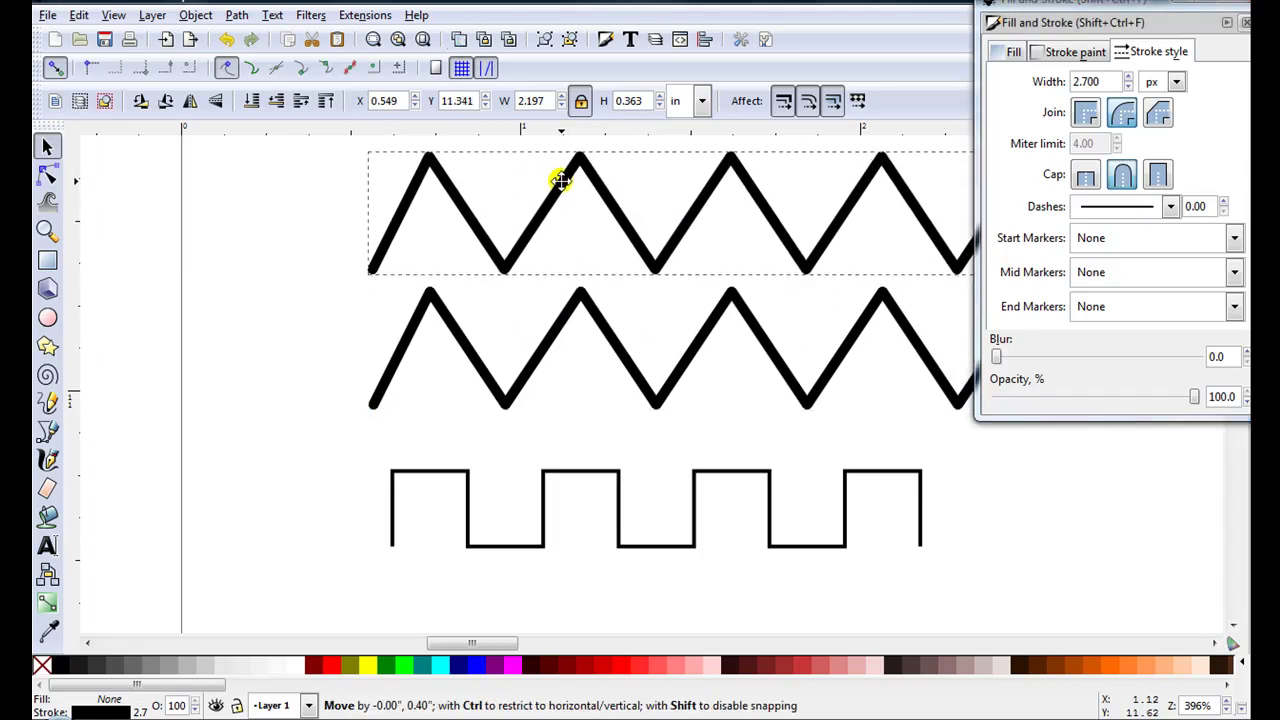
pyautogui.scroll(2, 561, 180)
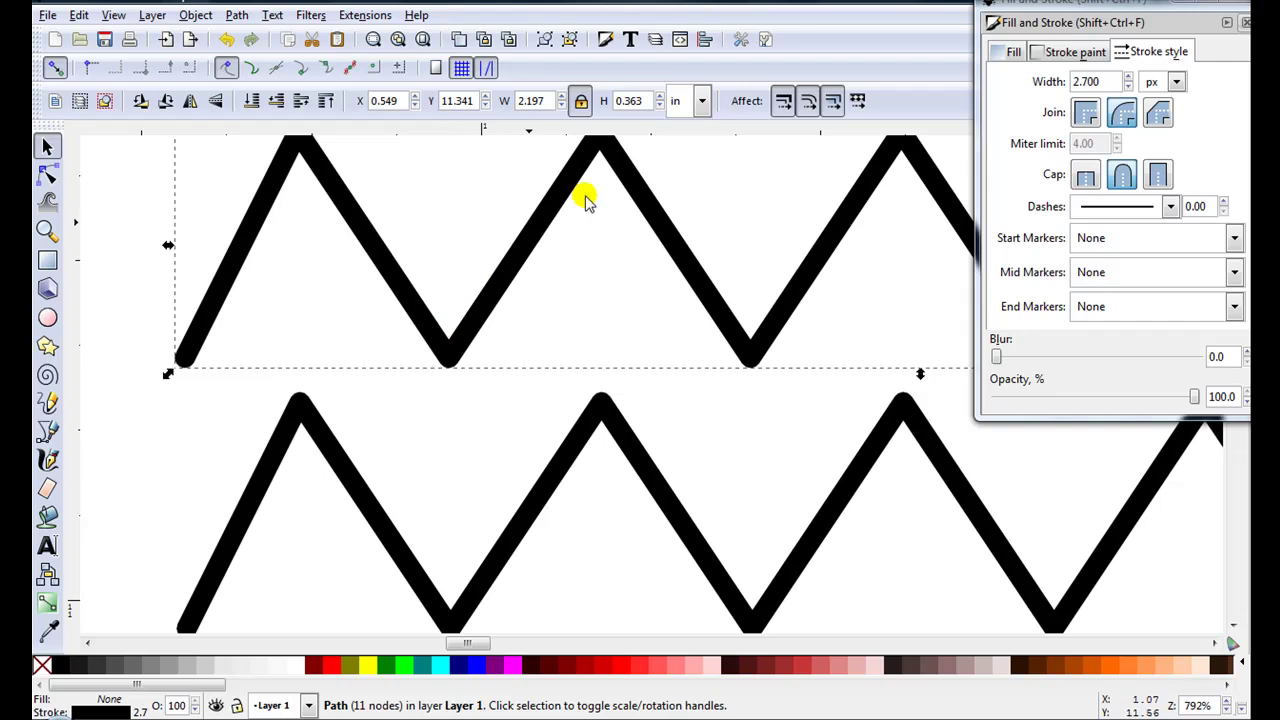
pyautogui.click(1086, 115)
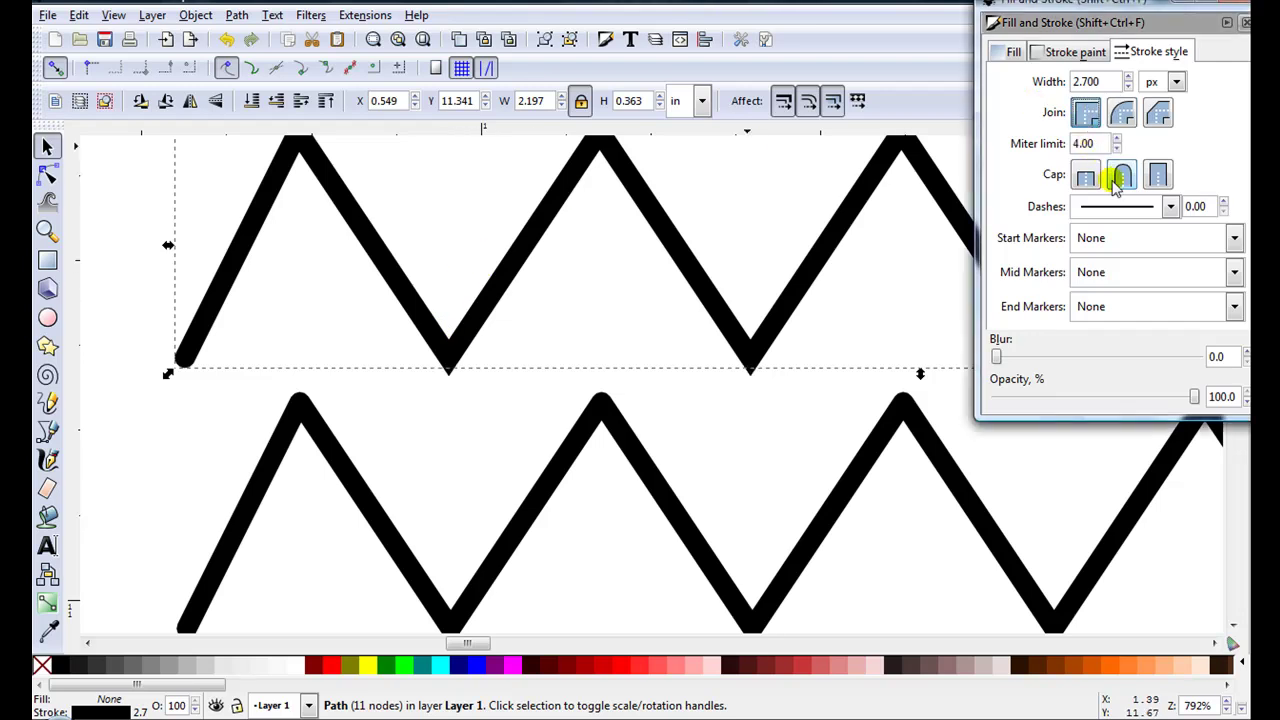
pyautogui.scroll(-1, 912, 240)
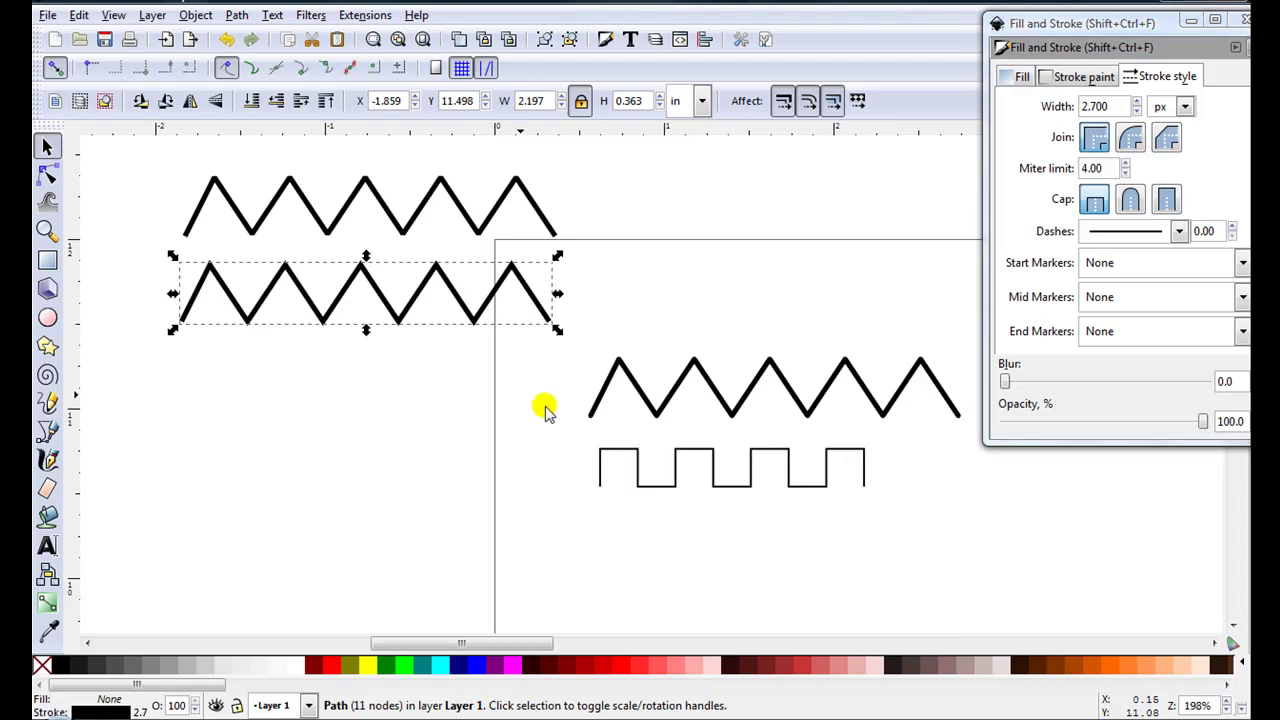
# Step: Move the zigzags to the left and stack all three in a column
pyautogui.moveTo(643, 380); pyautogui.dragTo(216, 369)
pyautogui.scroll(2, 135, 298)
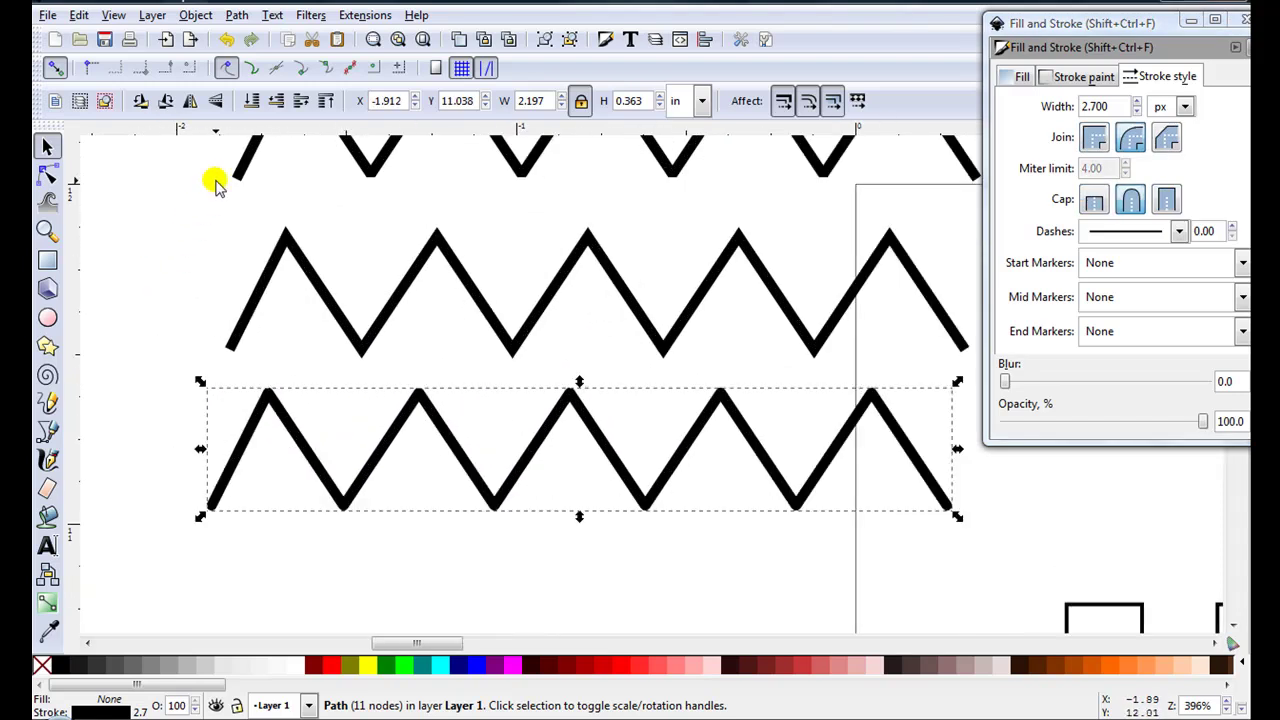
pyautogui.moveTo(230, 177); pyautogui.dragTo(203, 254)
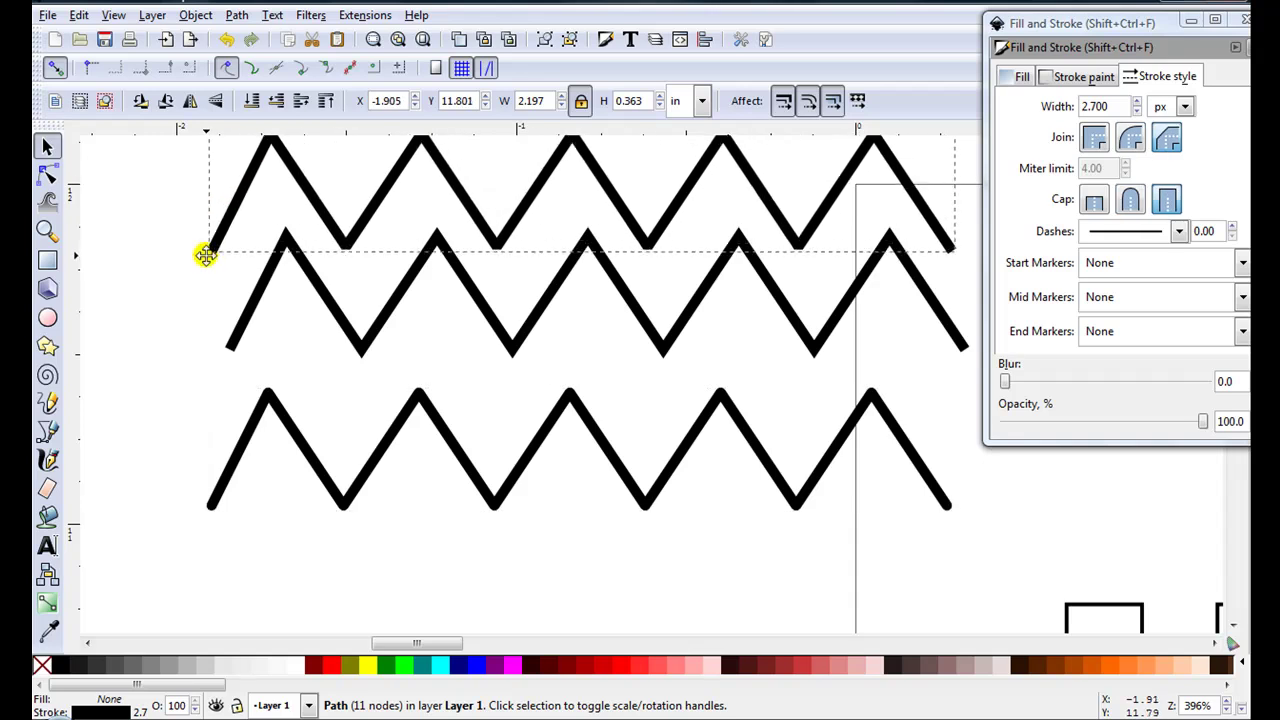
pyautogui.click(305, 415)
pyautogui.press('-')
# Step: Convert the bottom zigzag to a filled outline with Path > Stroke to Path and inspect its nodes
pyautogui.click(380, 428)
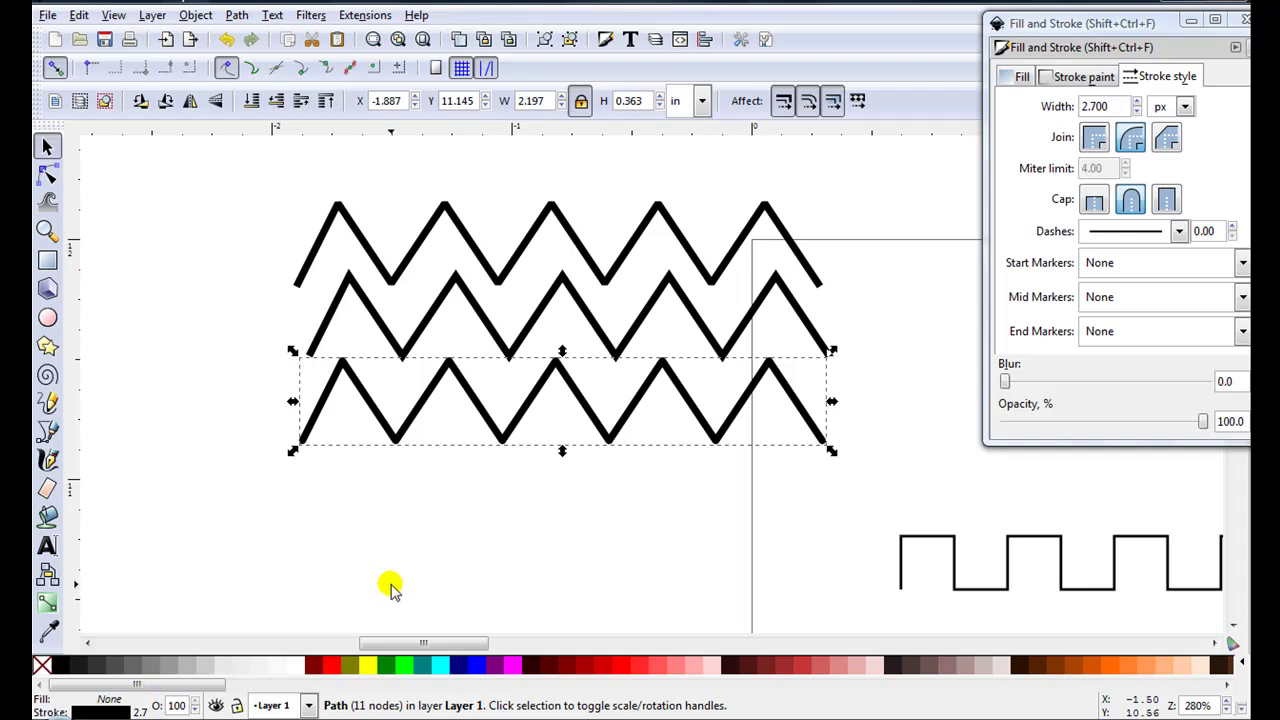
pyautogui.click(278, 504)
pyautogui.click(367, 406)
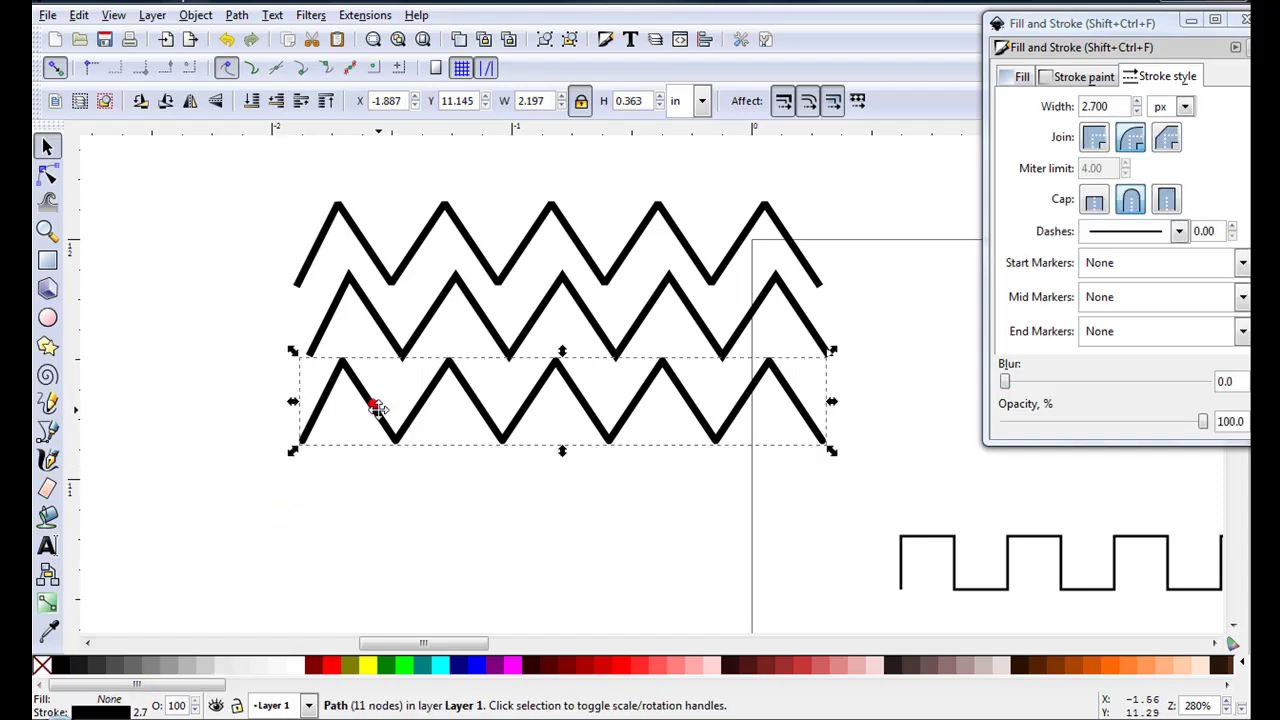
pyautogui.click(240, 15)
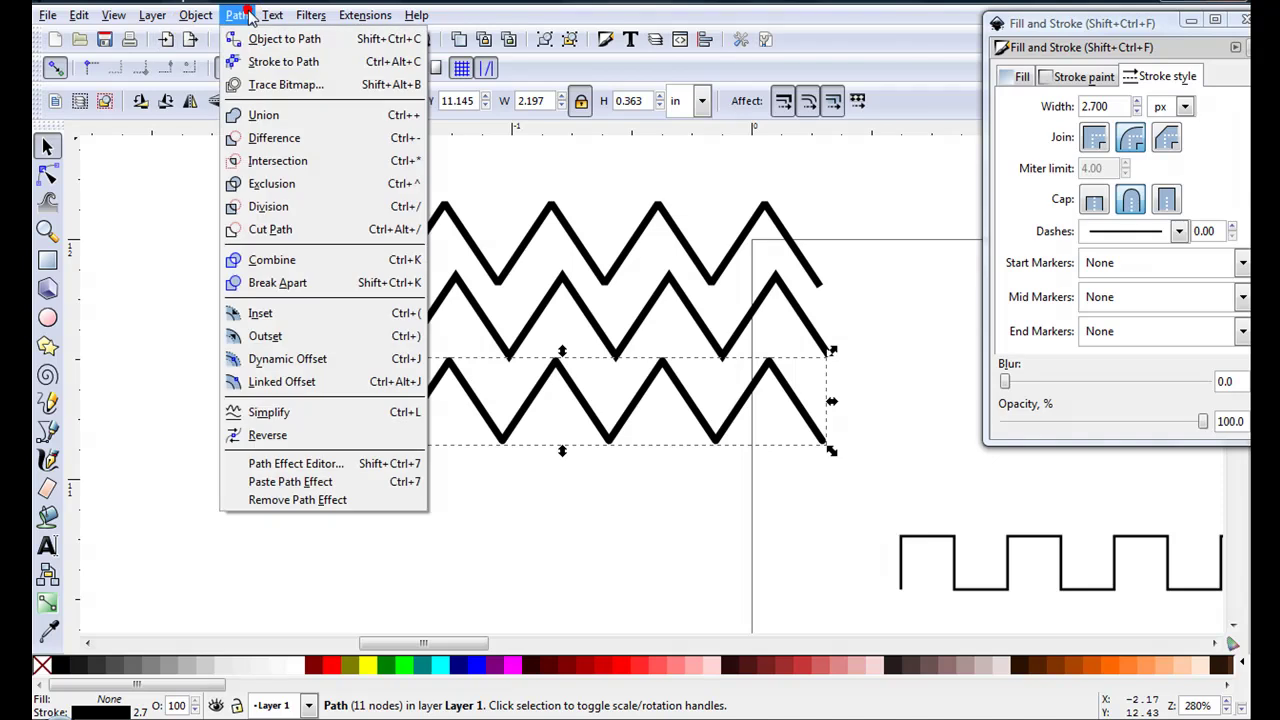
pyautogui.click(338, 62)
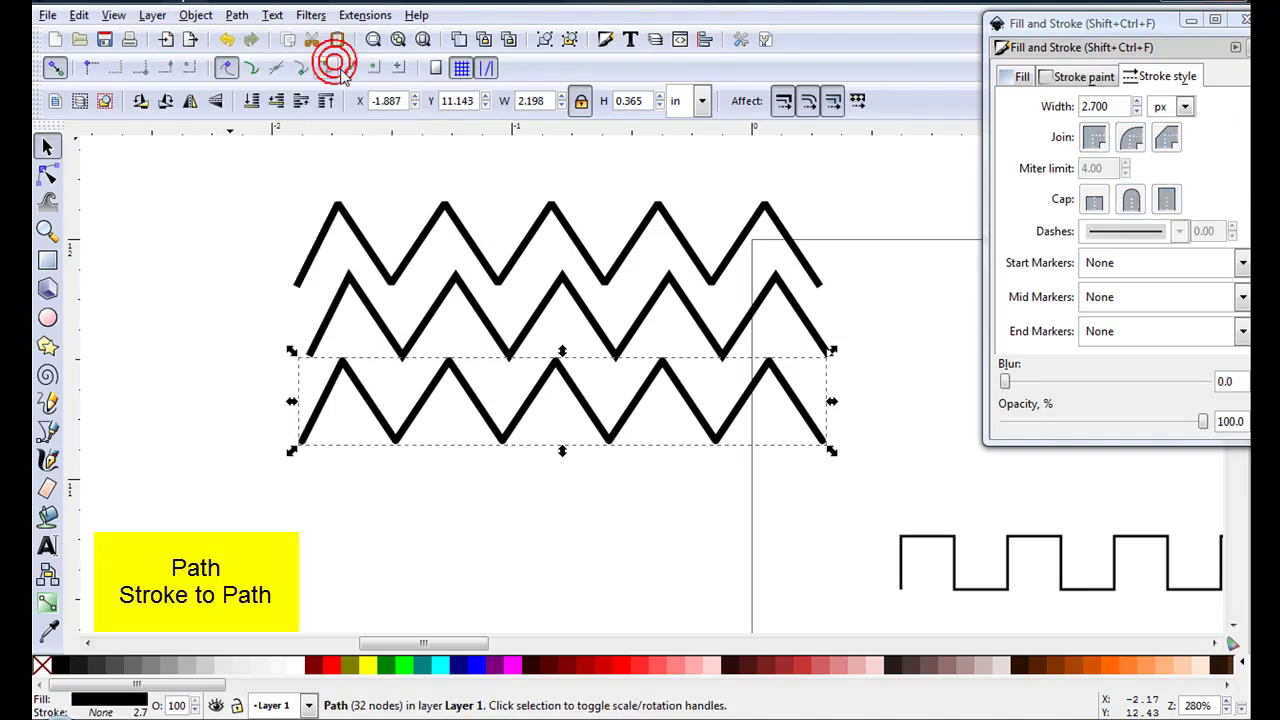
pyautogui.doubleClick(486, 415)
pyautogui.scroll(4, 474, 446)
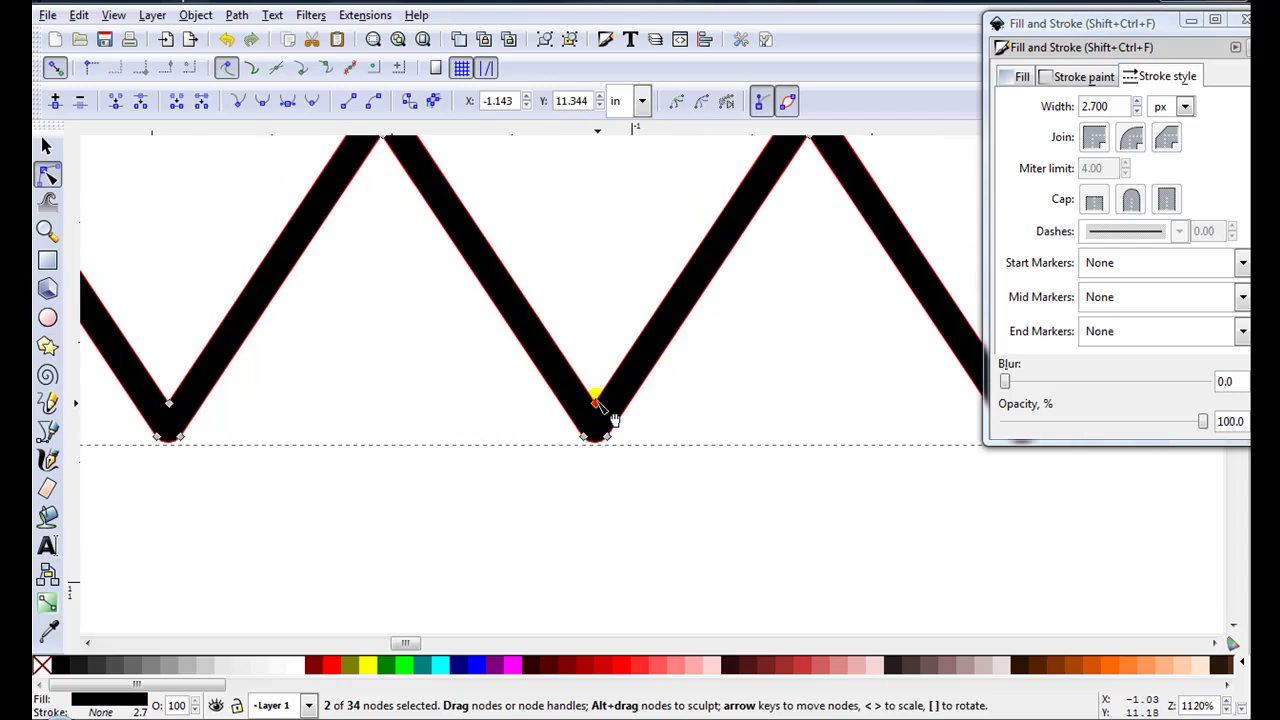
pyautogui.scroll(-3, 590, 450)
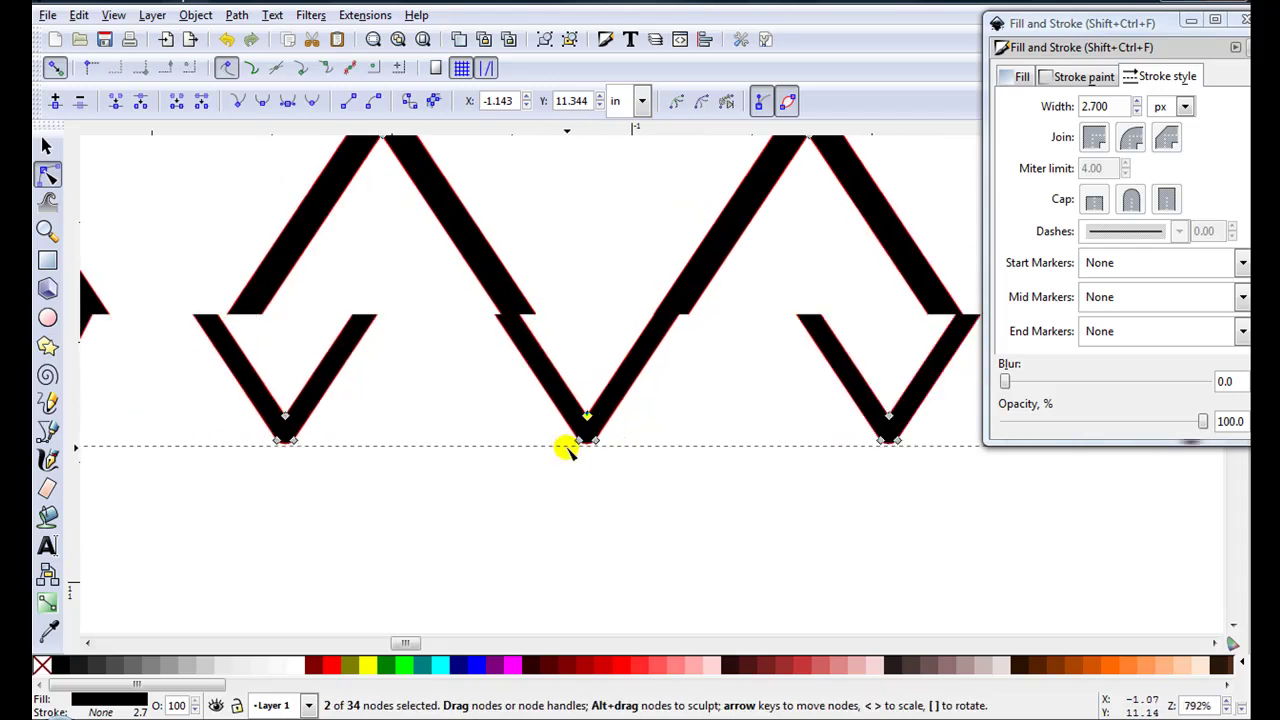
pyautogui.click(567, 462)
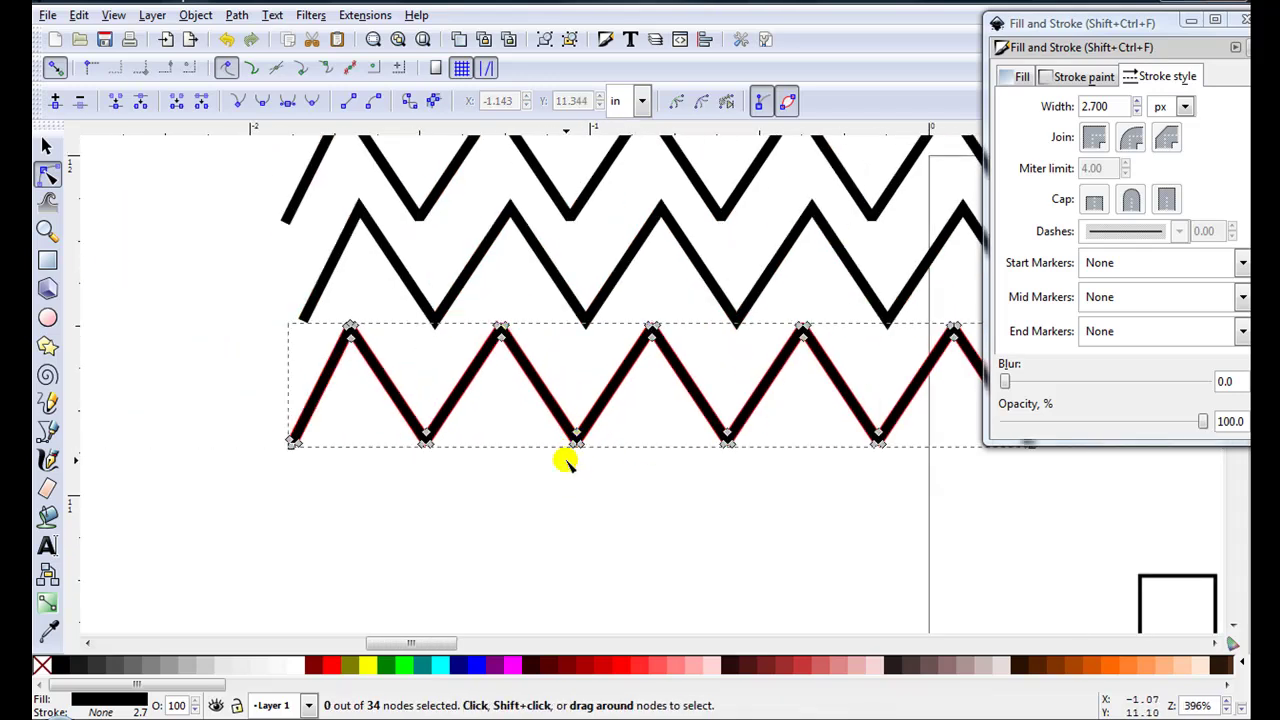
pyautogui.click(567, 462)
pyautogui.scroll(-1, 565, 460)
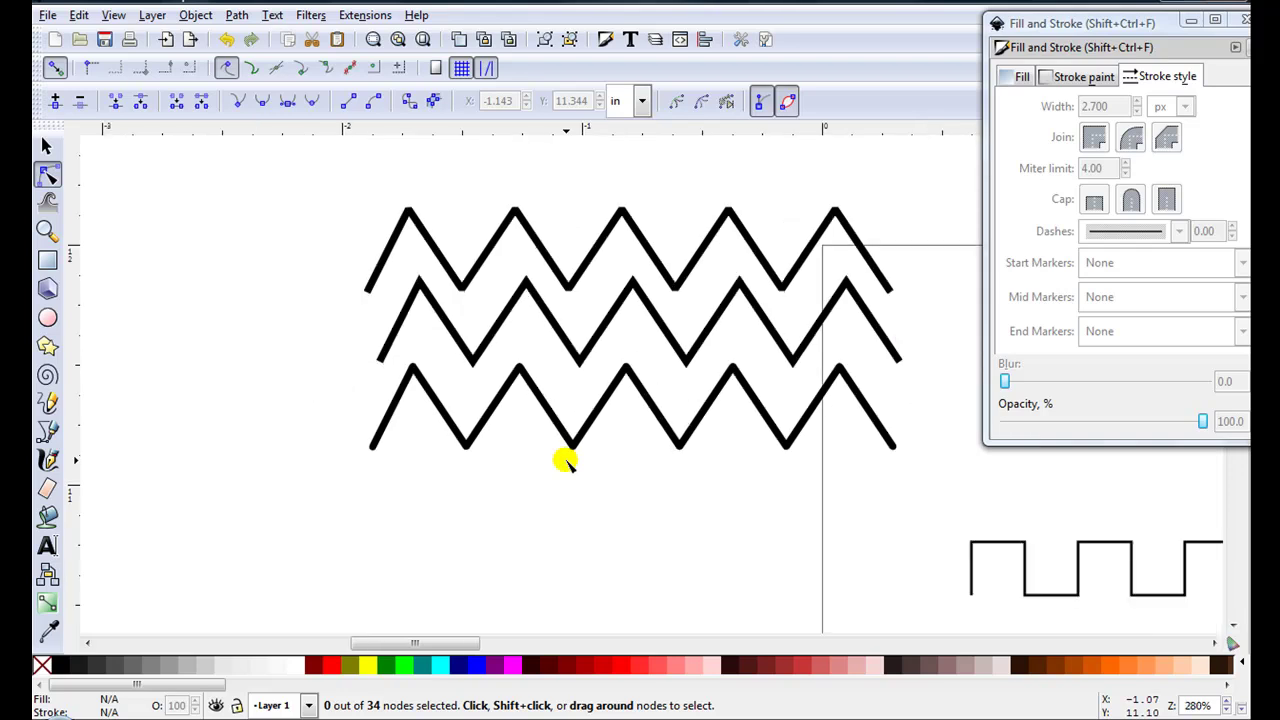
# Step: Select all three zigzags together and apply Stroke to Path to them
pyautogui.click(47, 148)
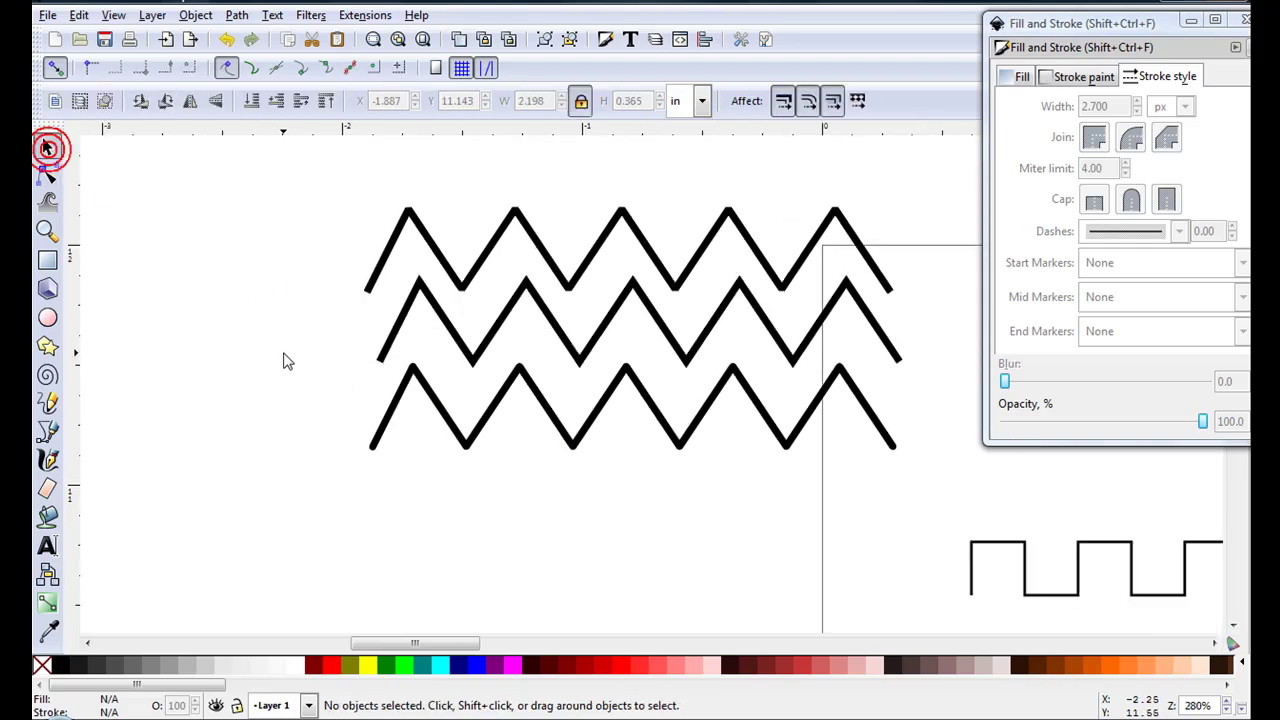
pyautogui.click(405, 332)
pyautogui.click(382, 246)
pyautogui.moveTo(253, 155); pyautogui.dragTo(968, 564)
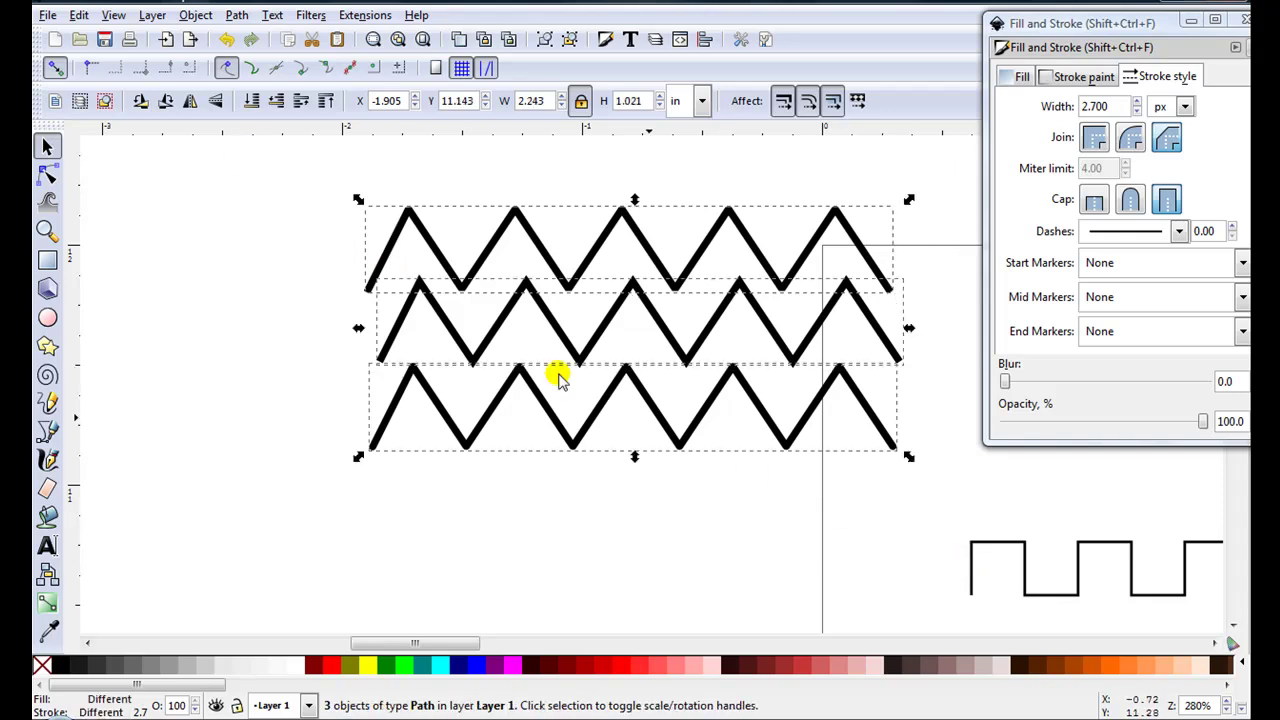
pyautogui.click(237, 15)
pyautogui.click(250, 58)
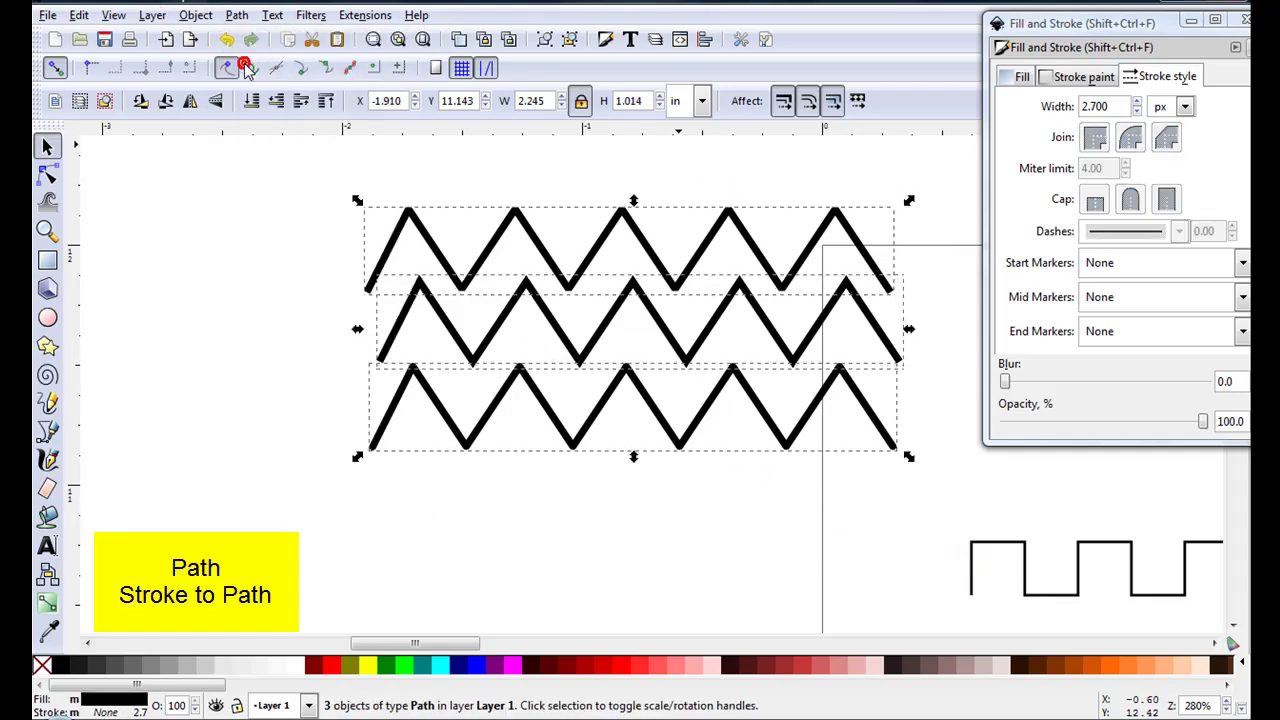
pyautogui.click(268, 220)
pyautogui.scroll(2, 457, 257)
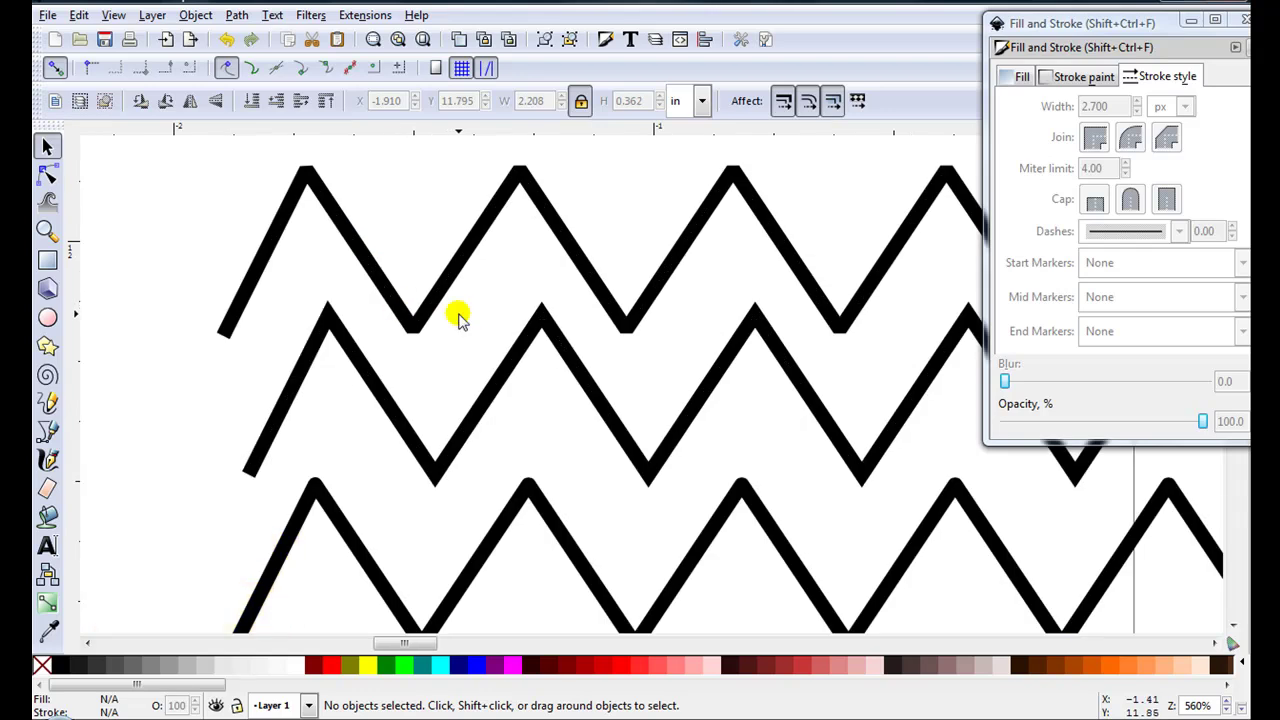
# Step: Give the square wave a 2.2 px stroke with round joins and round caps
pyautogui.scroll(-2, 457, 318)
pyautogui.scroll(-1, 737, 340)
pyautogui.moveTo(743, 378); pyautogui.dragTo(748, 343)
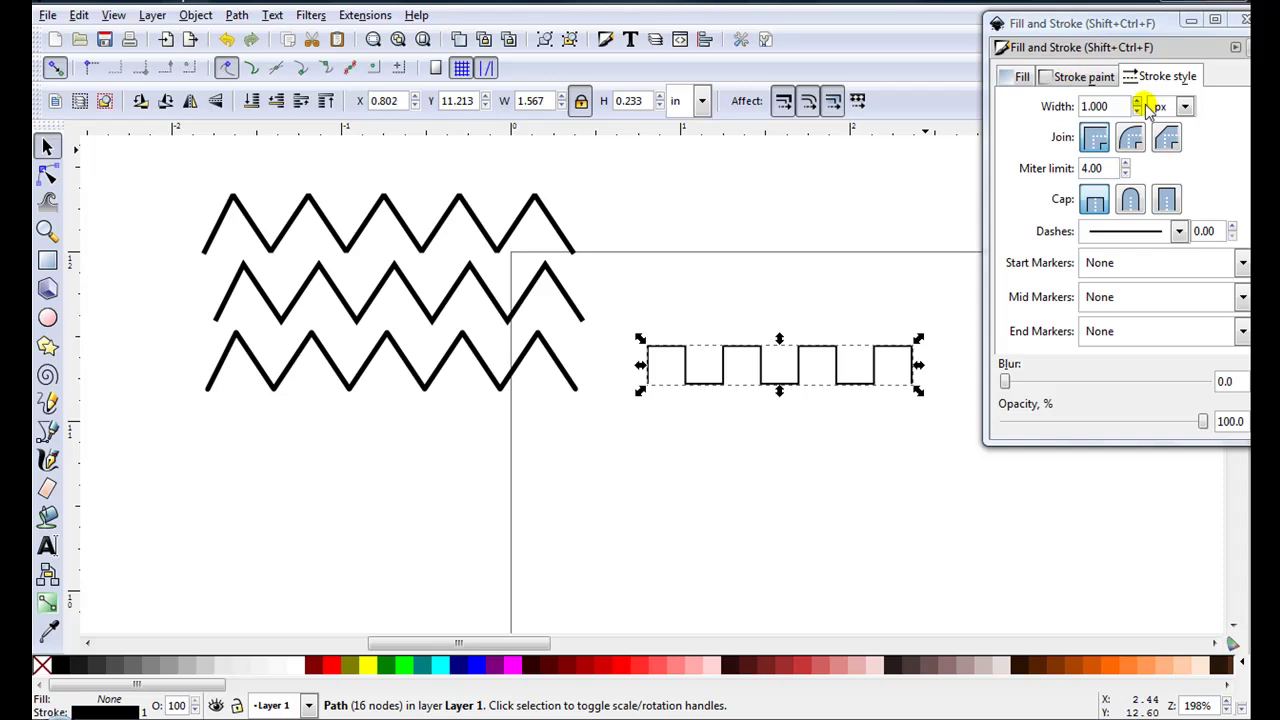
pyautogui.moveTo(1139, 104); pyautogui.dragTo(1139, 104)
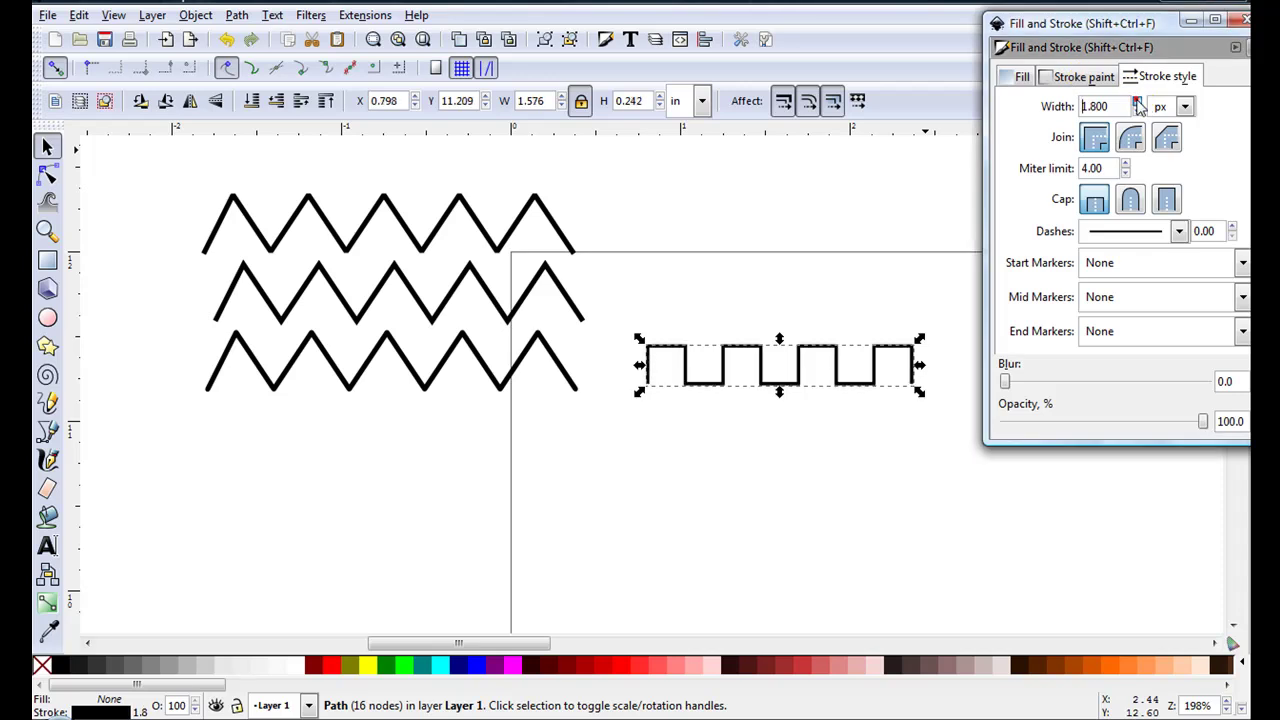
pyautogui.scroll(2, 640, 357)
pyautogui.scroll(2, 454, 206)
pyautogui.scroll(1, 609, 289)
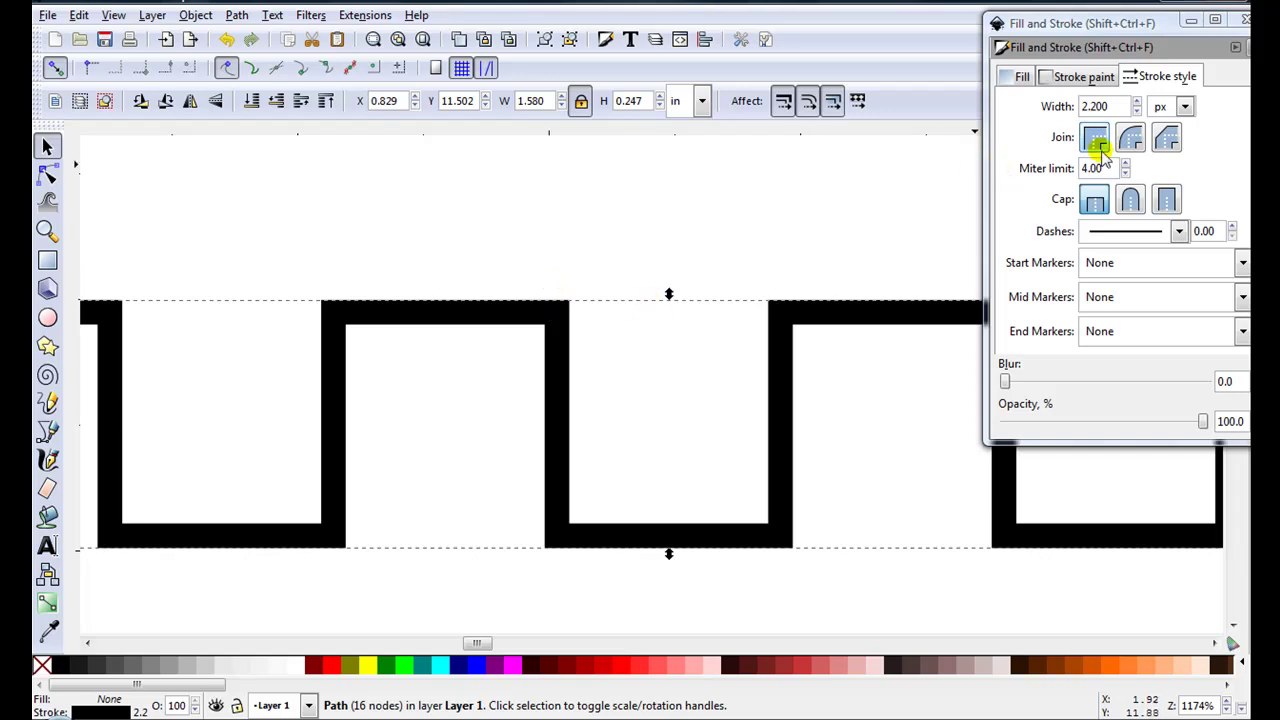
pyautogui.click(1131, 138)
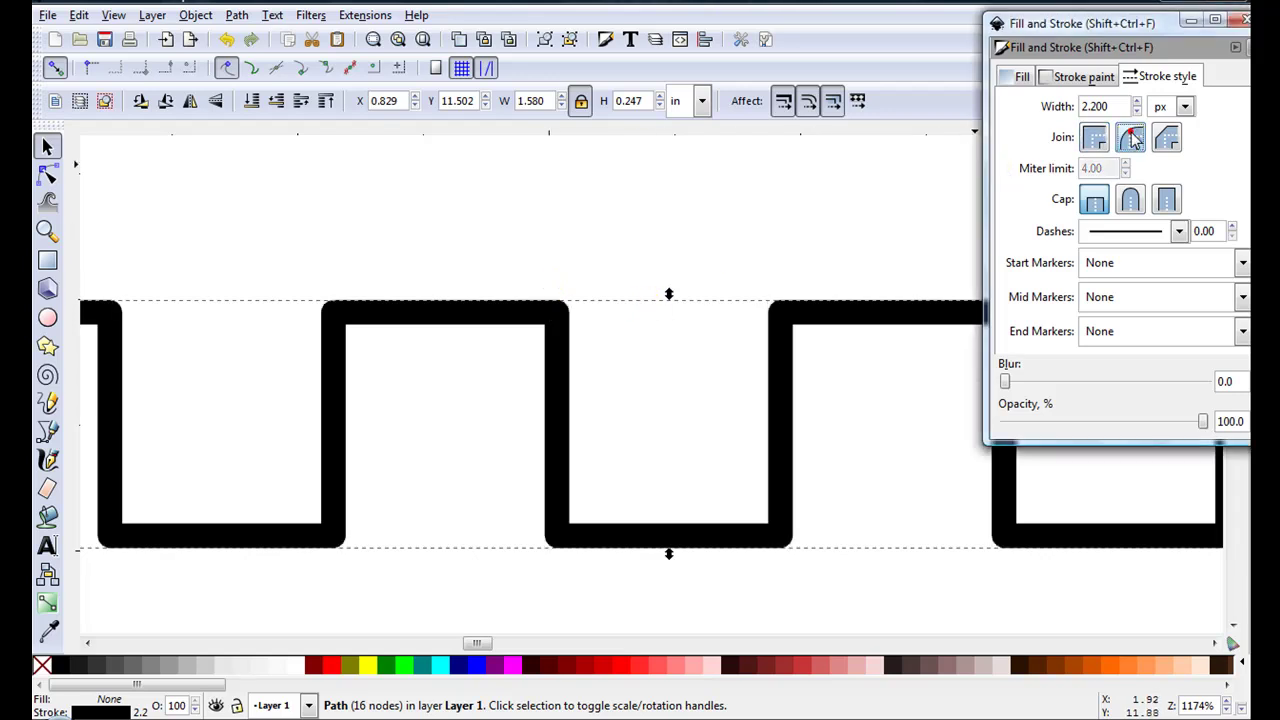
pyautogui.click(1131, 200)
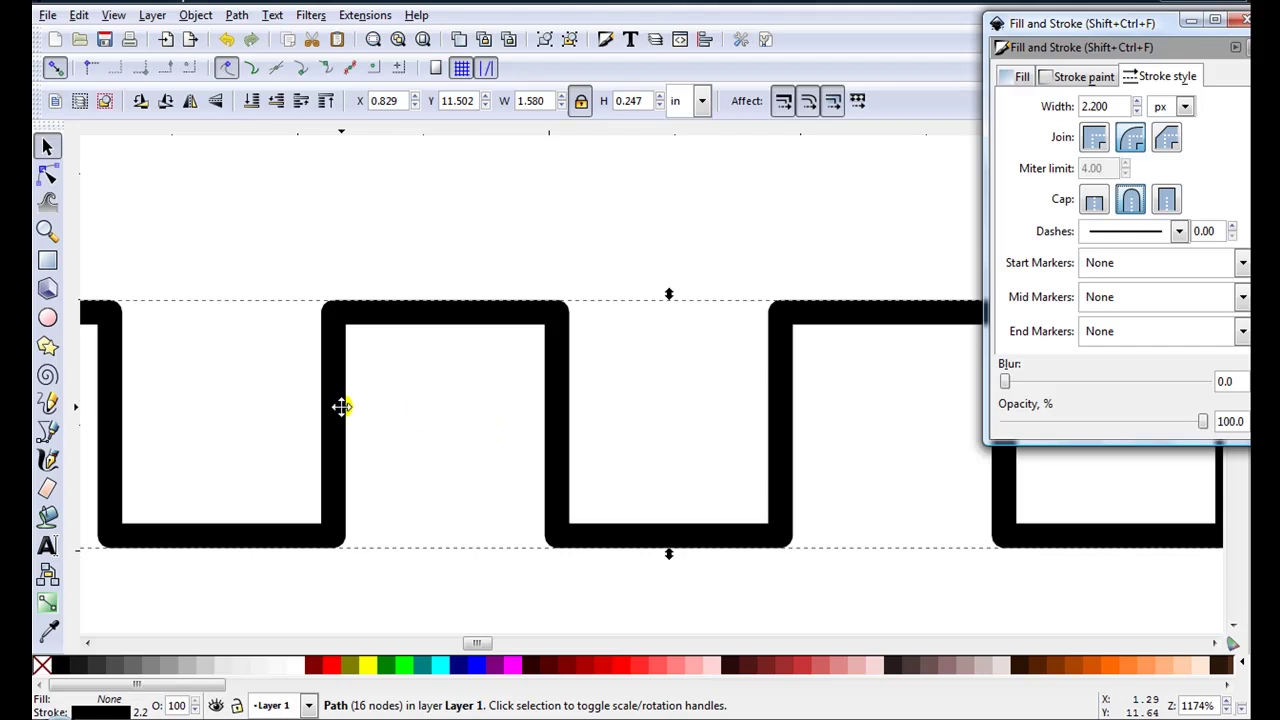
pyautogui.moveTo(343, 409); pyautogui.dragTo(772, 367)
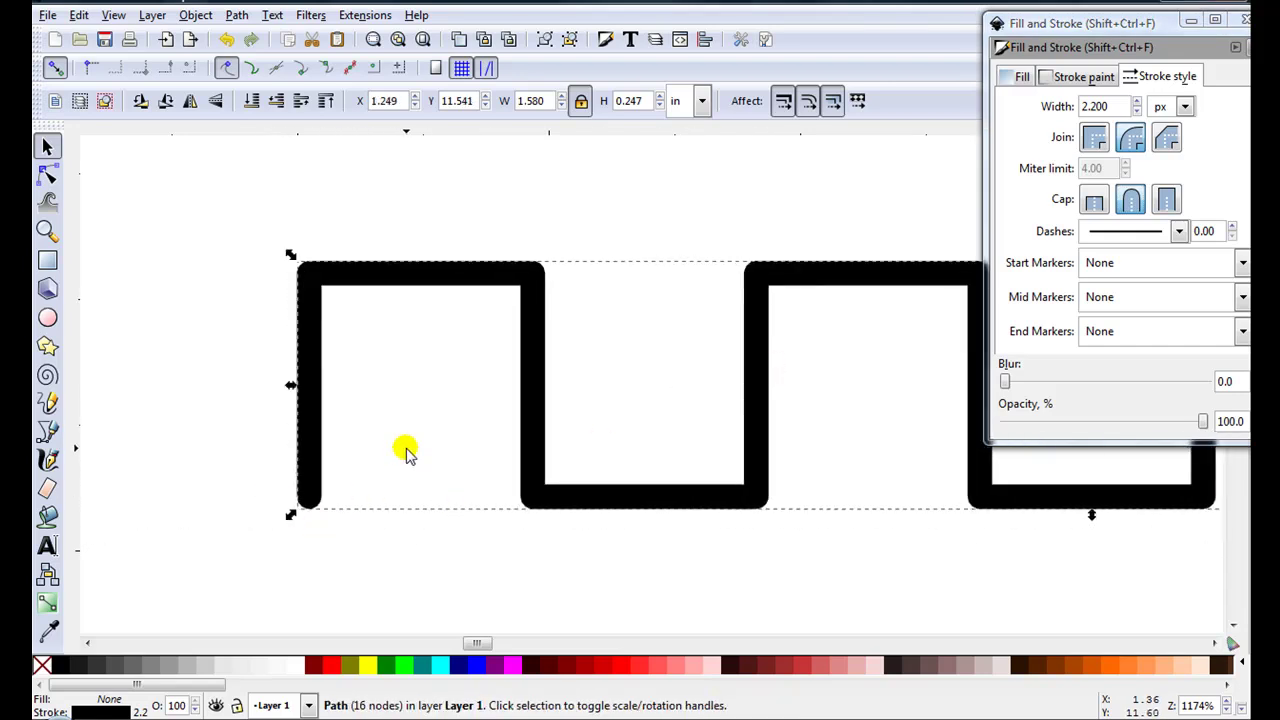
# Step: Duplicate the rounded square wave, raise the copy, and give the lower wave bevel joins
pyautogui.click(463, 40)
pyautogui.moveTo(463, 262); pyautogui.dragTo(457, 136)
pyautogui.moveTo(525, 281); pyautogui.dragTo(529, 135)
pyautogui.moveTo(535, 234); pyautogui.dragTo(537, 166)
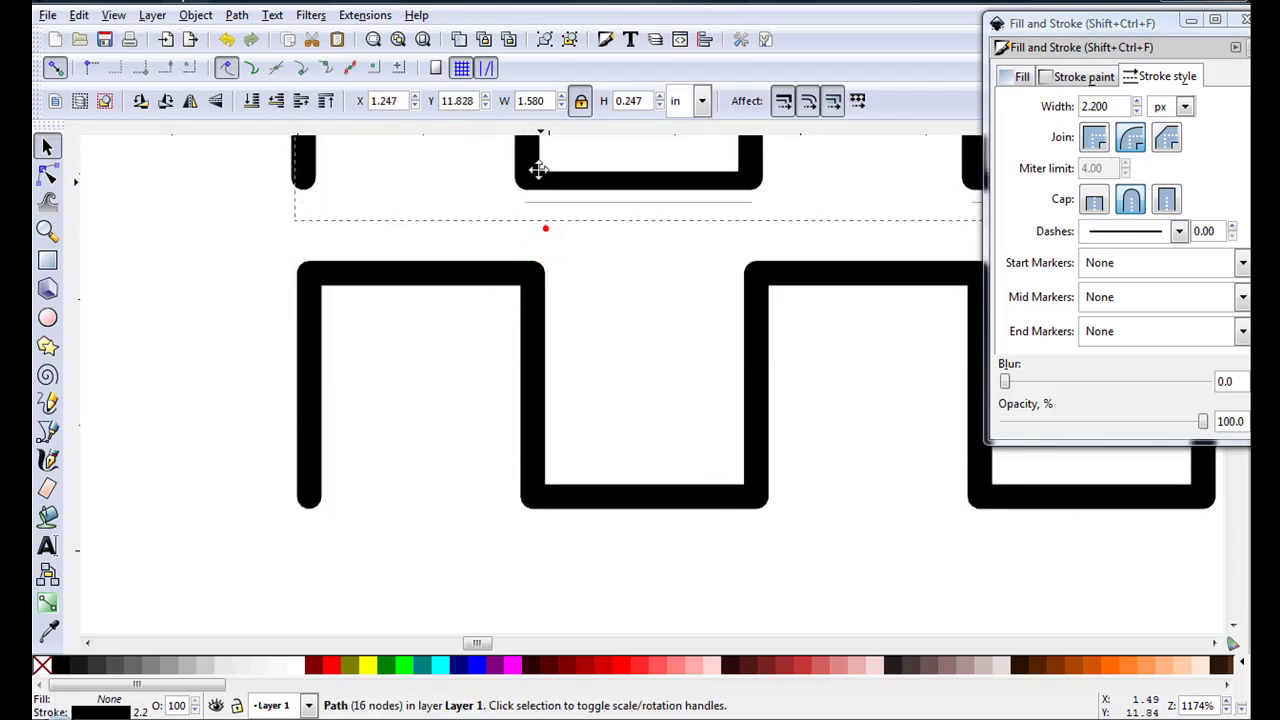
pyautogui.click(531, 316)
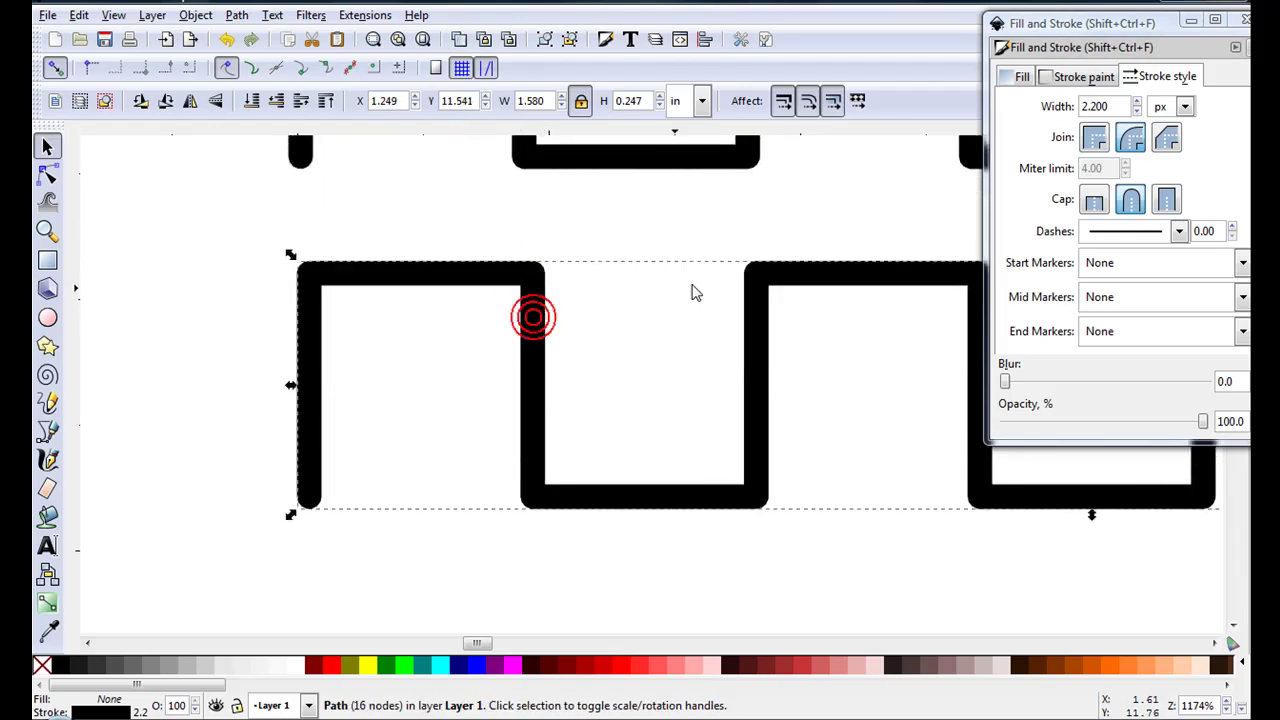
pyautogui.click(1165, 140)
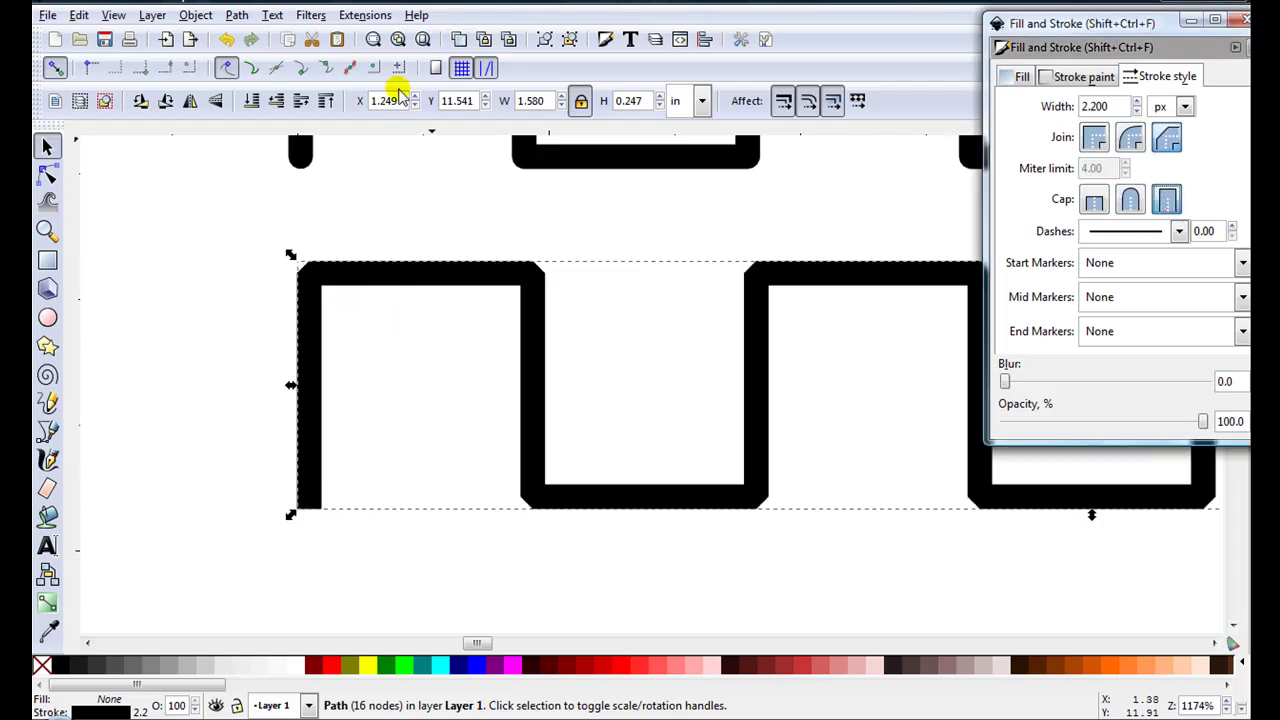
# Step: Place another square-wave copy below the bevelled one and give it miter joins
pyautogui.moveTo(534, 309); pyautogui.dragTo(519, 147)
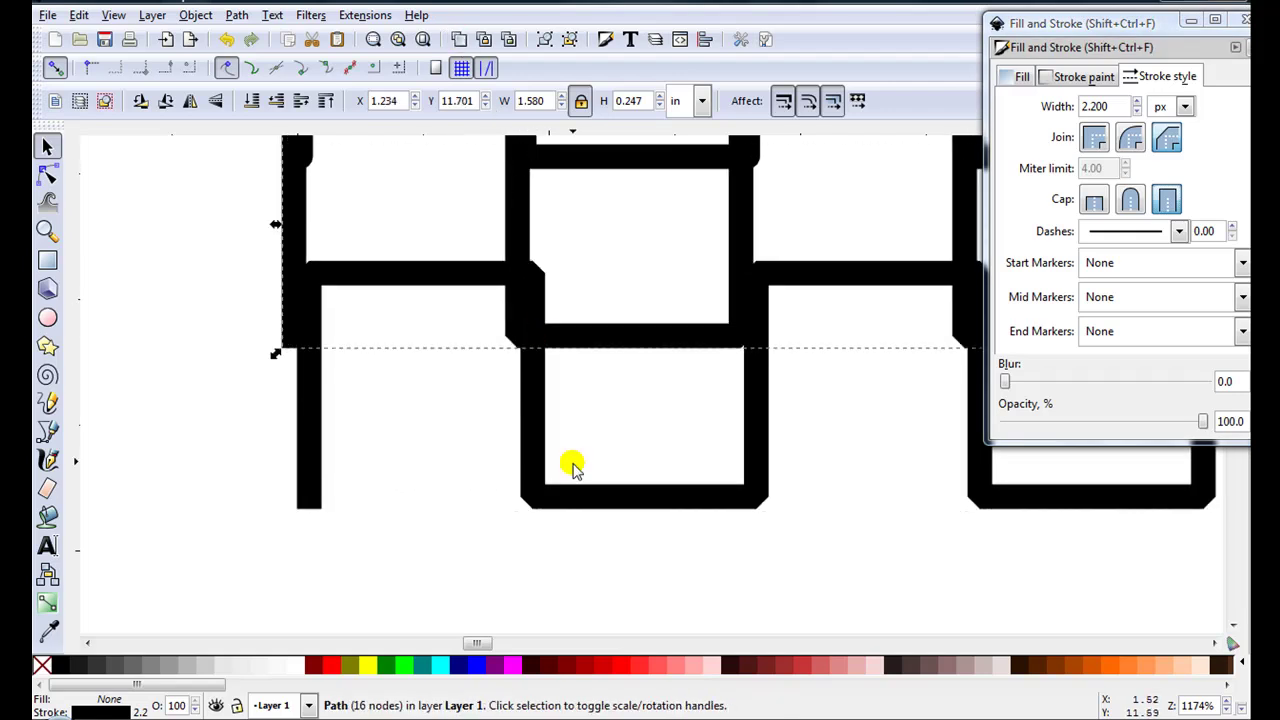
pyautogui.moveTo(543, 484); pyautogui.dragTo(540, 634)
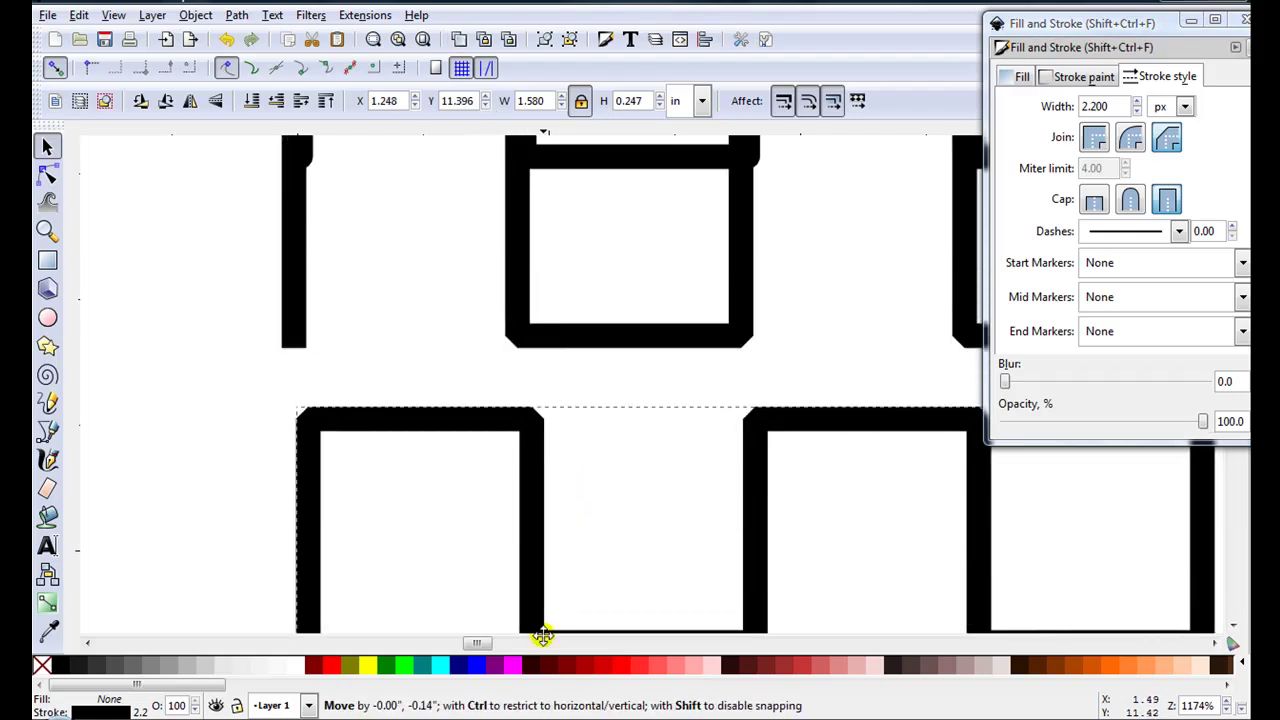
pyautogui.click(1093, 139)
pyautogui.scroll(-2, 798, 355)
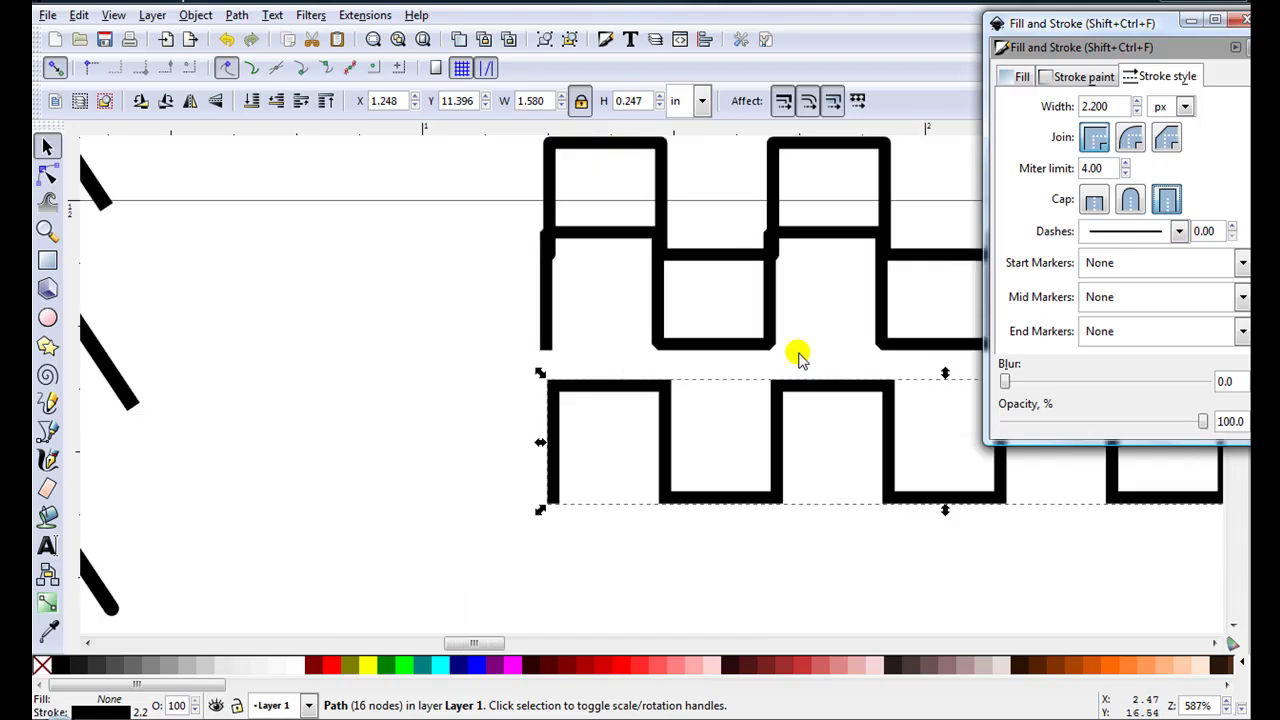
pyautogui.scroll(-2, 575, 235)
pyautogui.press('Escape')
# Step: Select the three square waves and convert them to outlines with Stroke to Path
pyautogui.moveTo(500, 171); pyautogui.dragTo(988, 508)
pyautogui.click(236, 16)
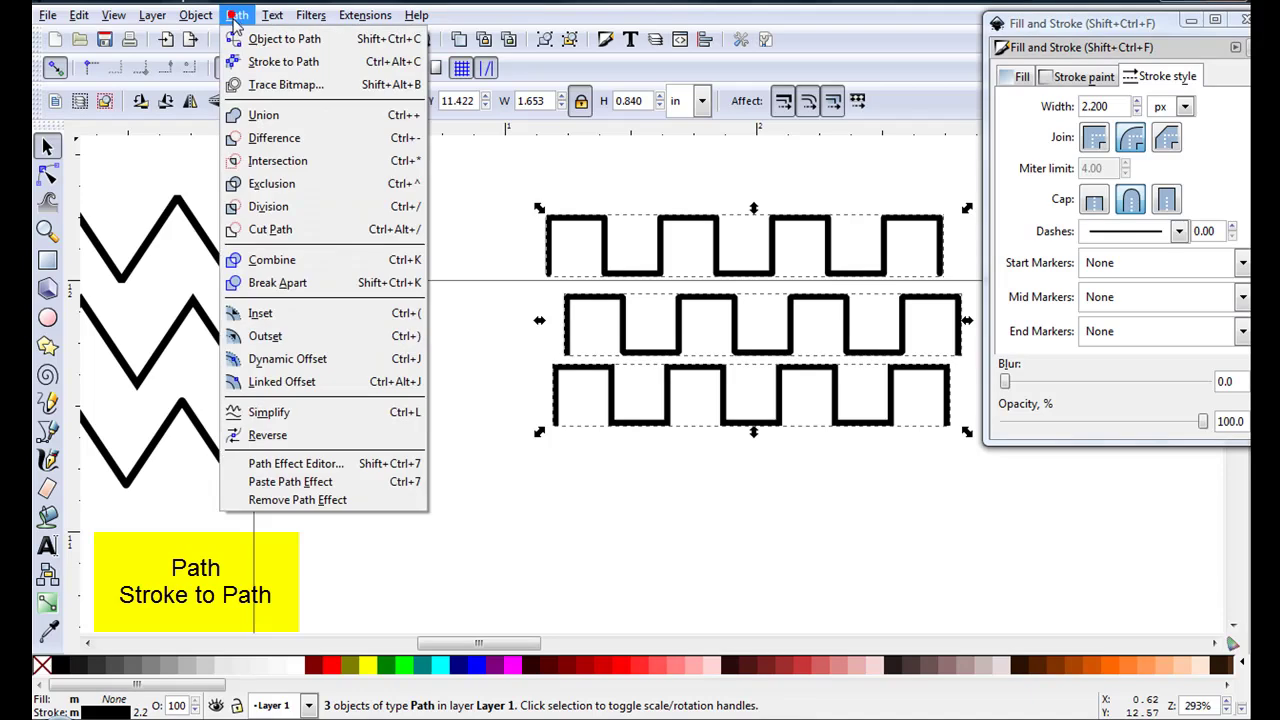
pyautogui.click(252, 55)
pyautogui.click(435, 176)
# Step: Drag the three square waves left into a neatly aligned column
pyautogui.moveTo(547, 235); pyautogui.dragTo(439, 208)
pyautogui.moveTo(570, 308); pyautogui.dragTo(437, 291)
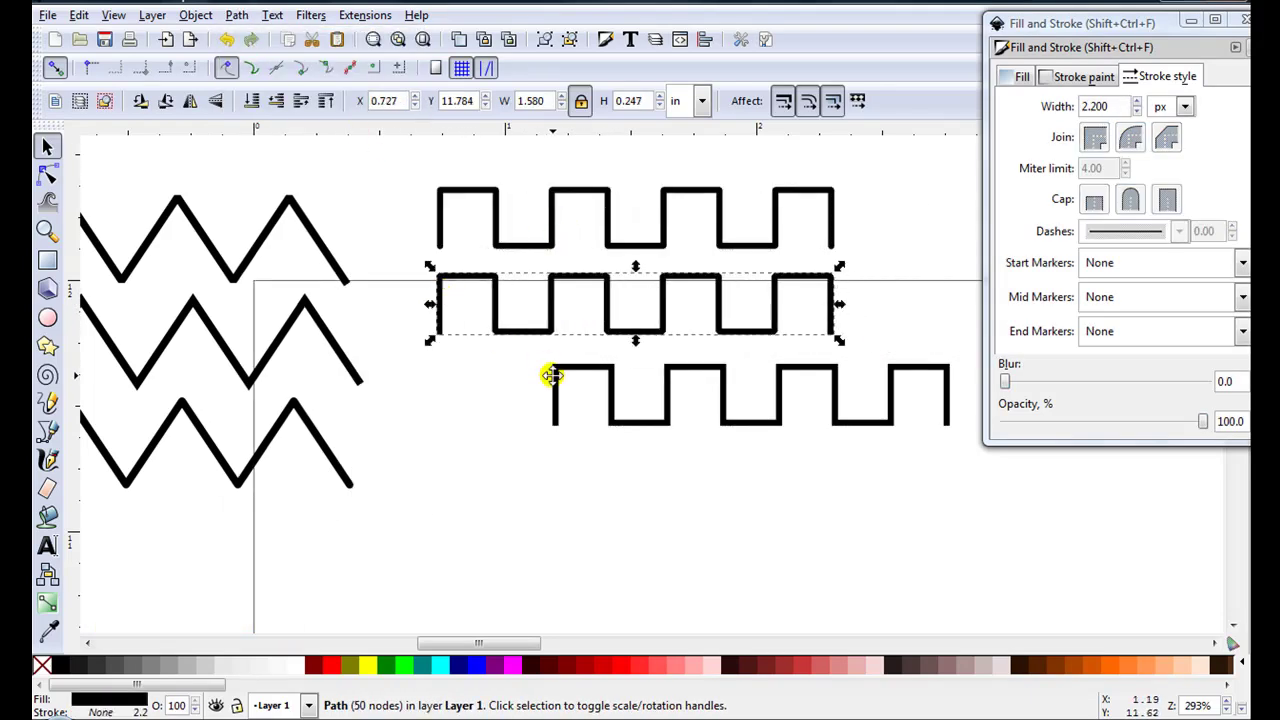
pyautogui.moveTo(551, 371); pyautogui.dragTo(449, 370)
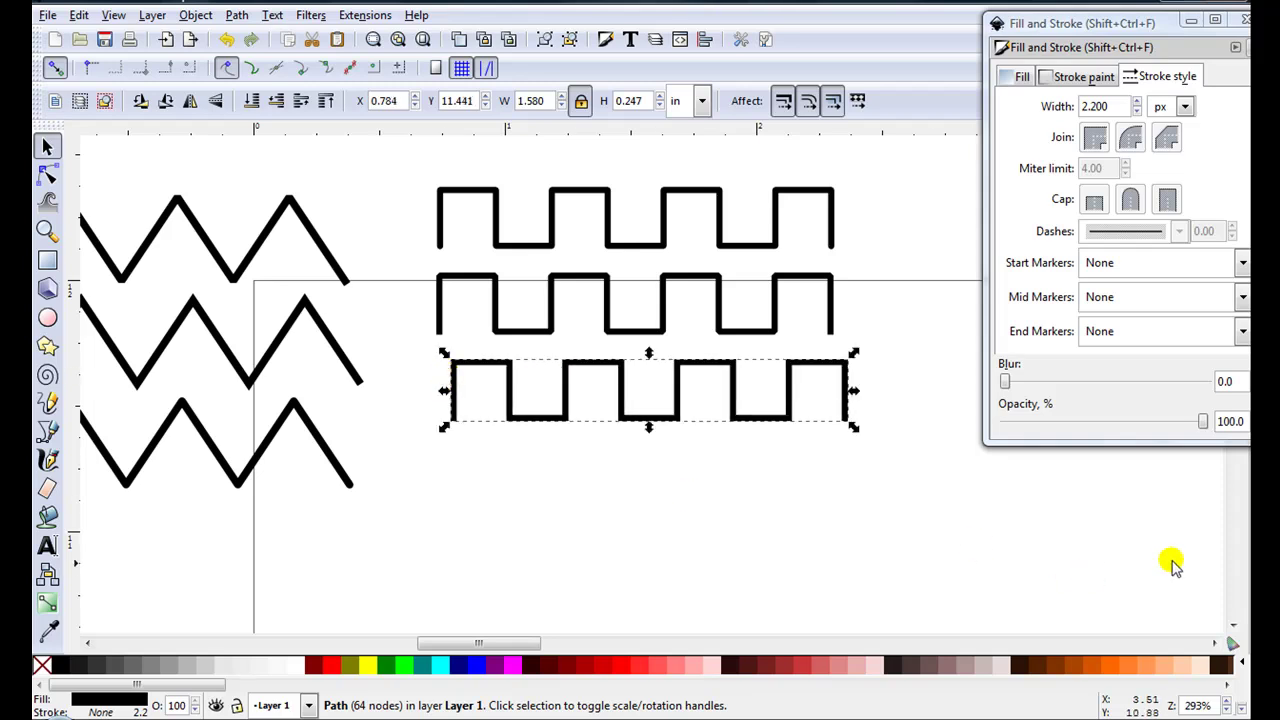
# Step: Draw a new ellipse below the zigzags with the Ellipse tool
pyautogui.click(1232, 626)
pyautogui.click(1232, 626)
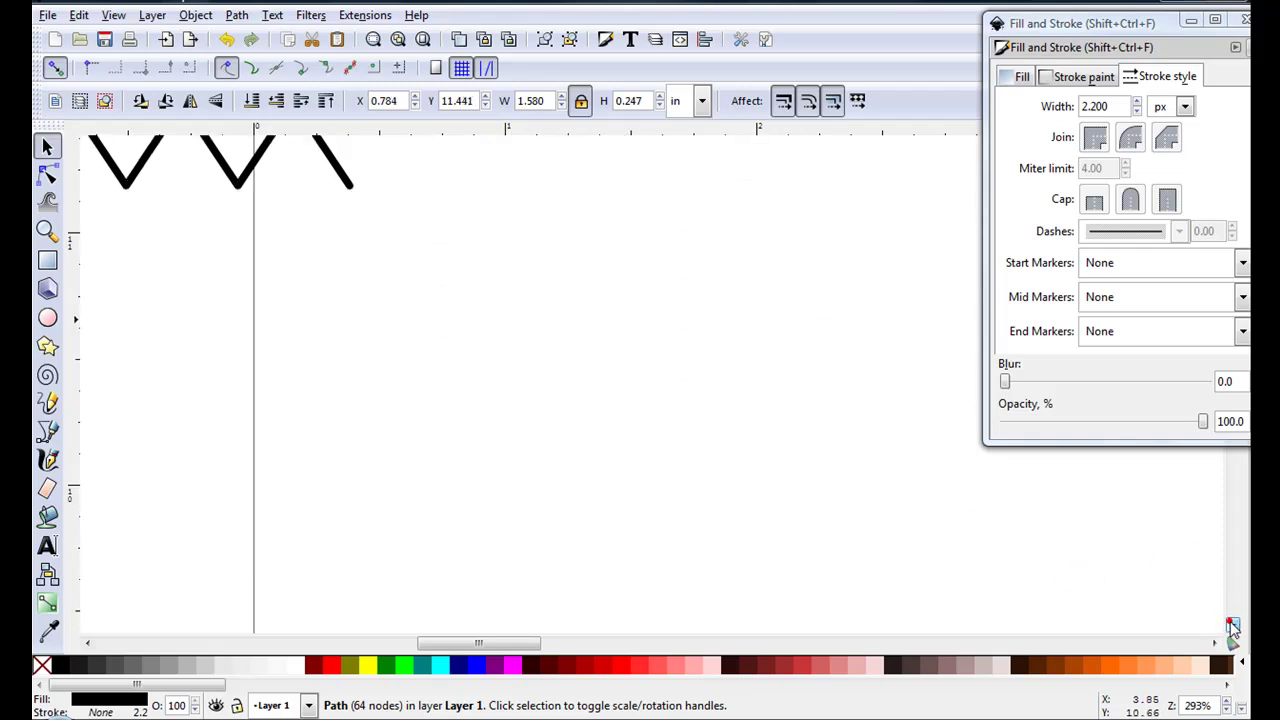
pyautogui.moveTo(528, 644); pyautogui.dragTo(478, 645)
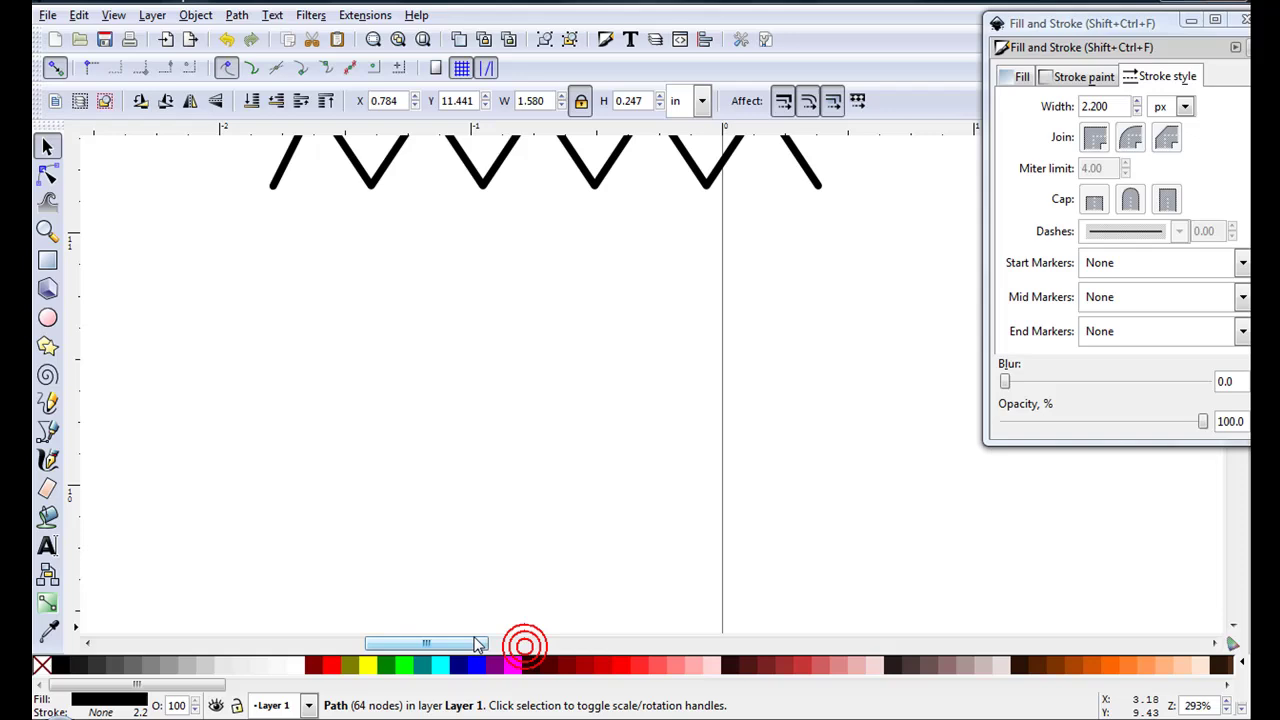
pyautogui.click(50, 318)
pyautogui.moveTo(356, 359); pyautogui.dragTo(677, 491)
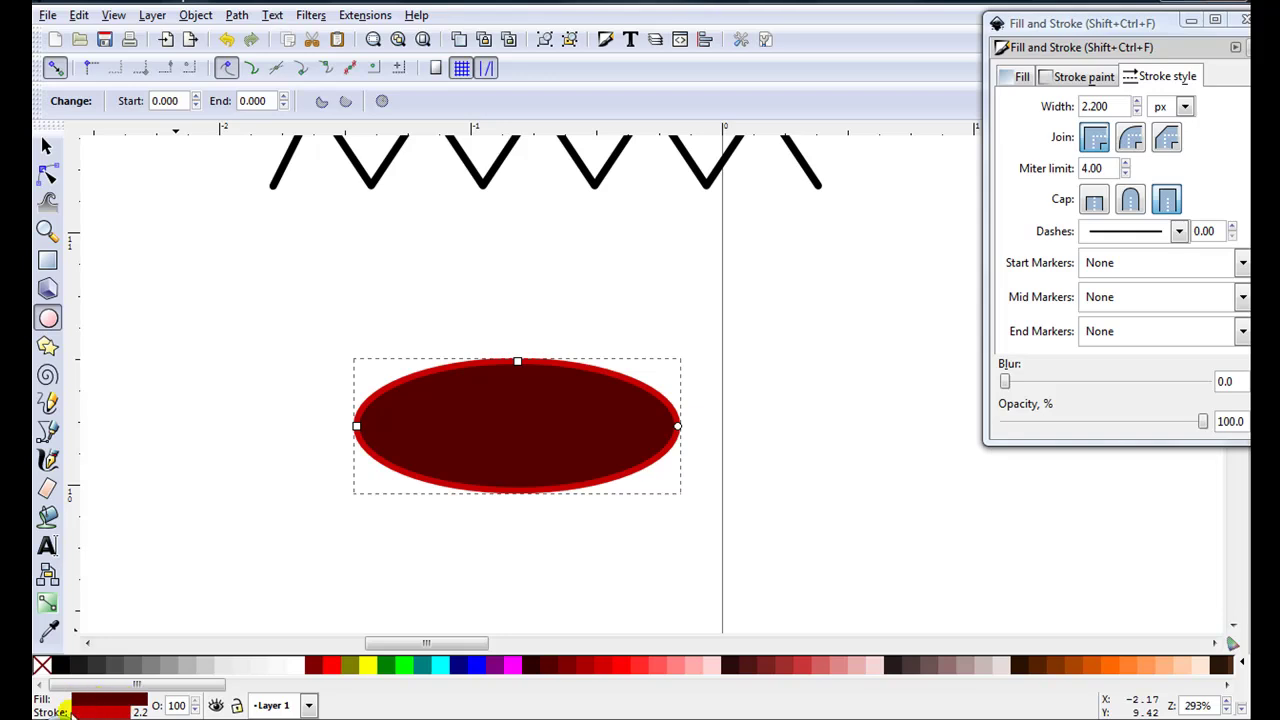
# Step: Remove the ellipse's fill and thicken its red outline to 9.6 px
pyautogui.click(1016, 77)
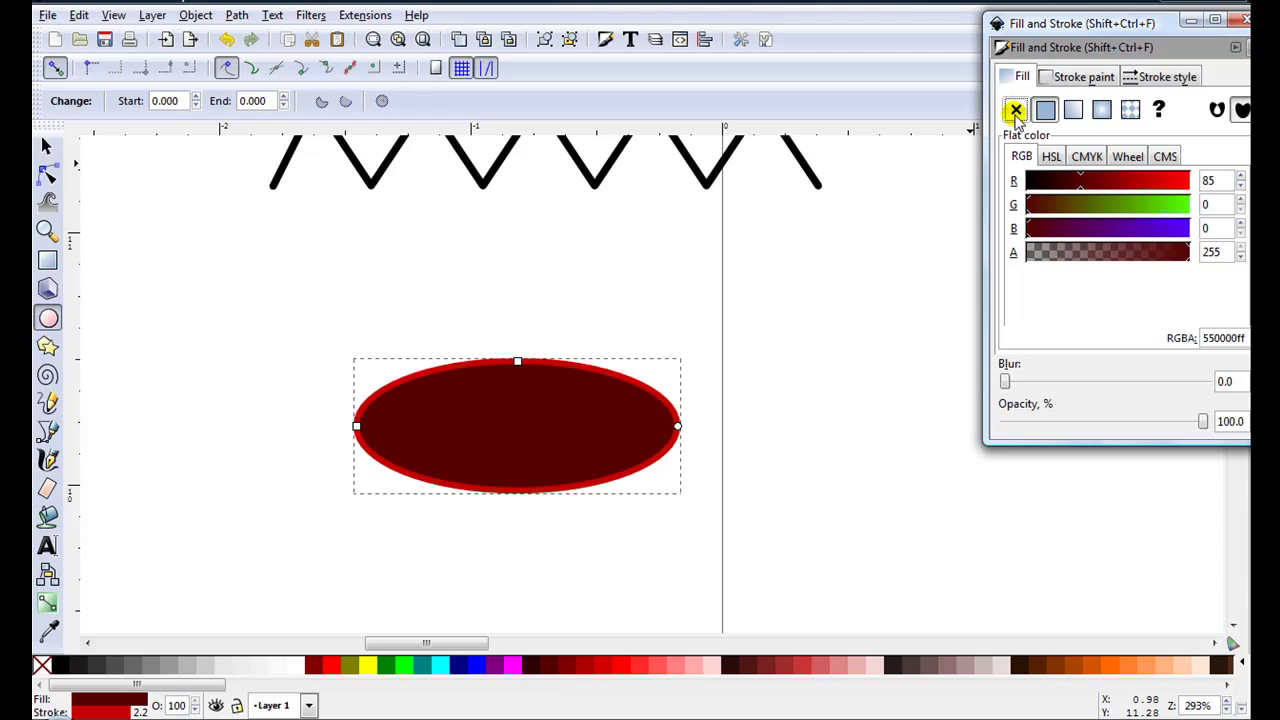
pyautogui.click(1015, 110)
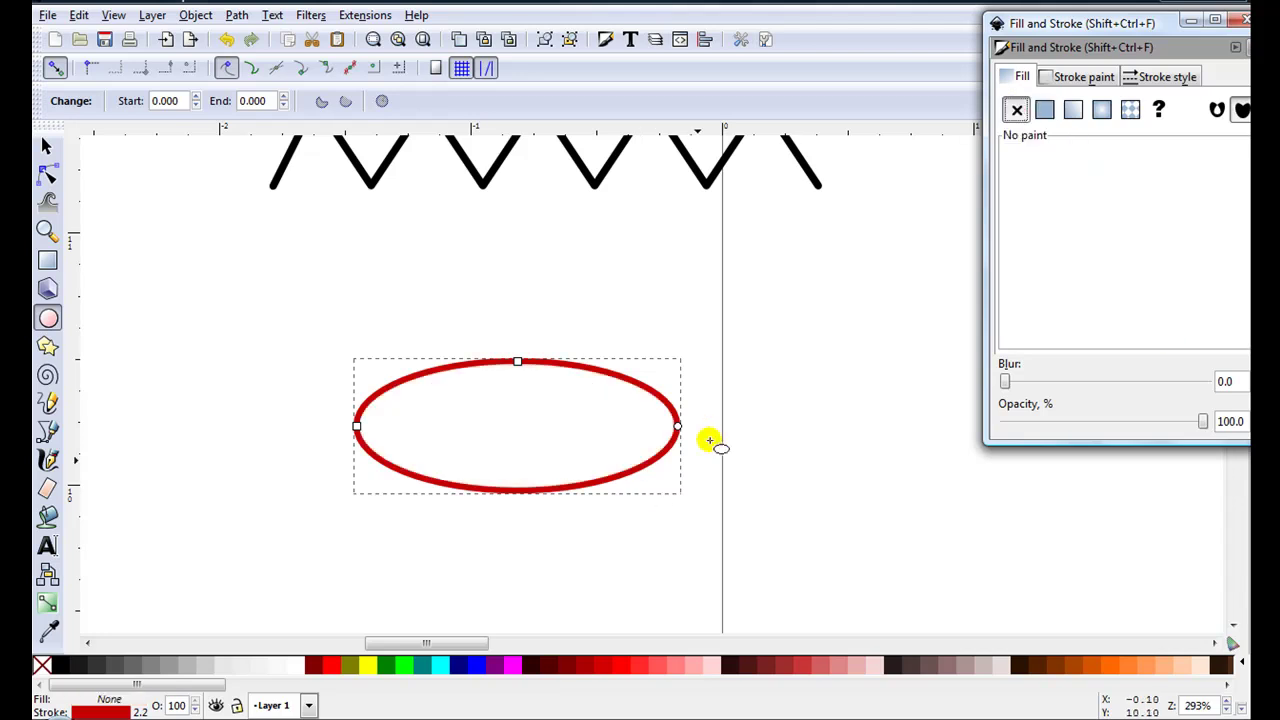
pyautogui.click(1163, 80)
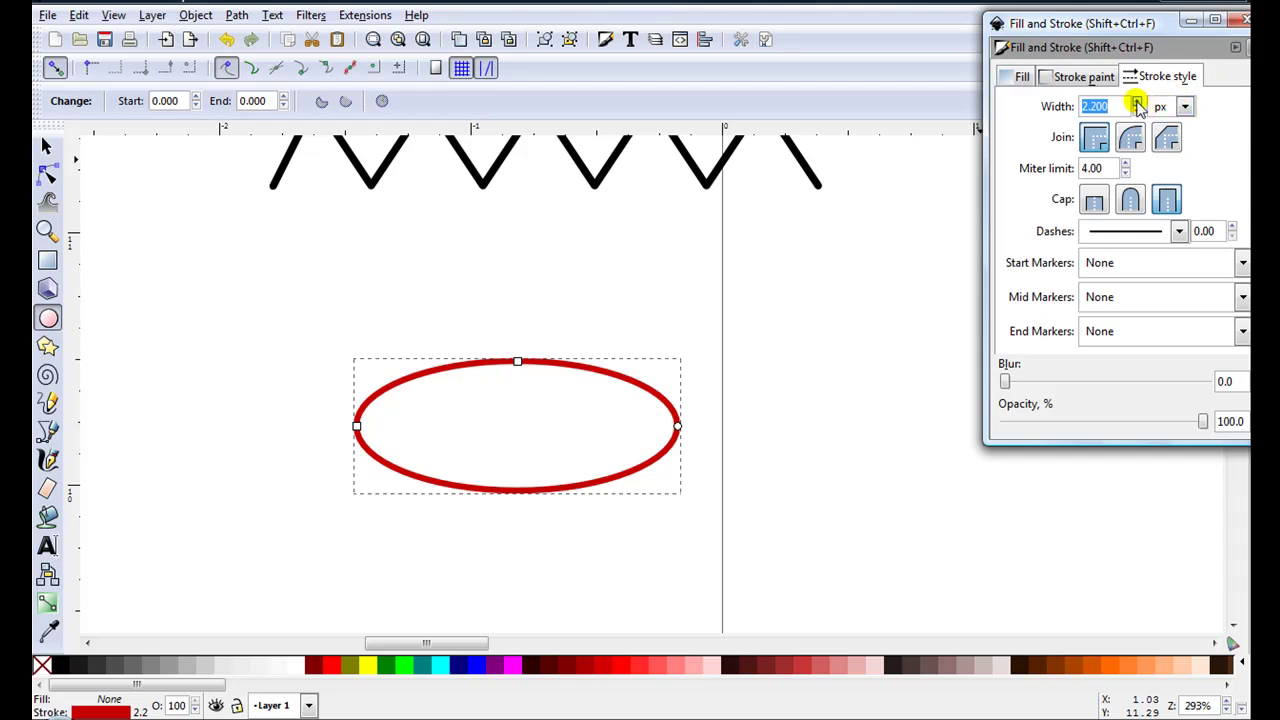
pyautogui.click(1137, 102)
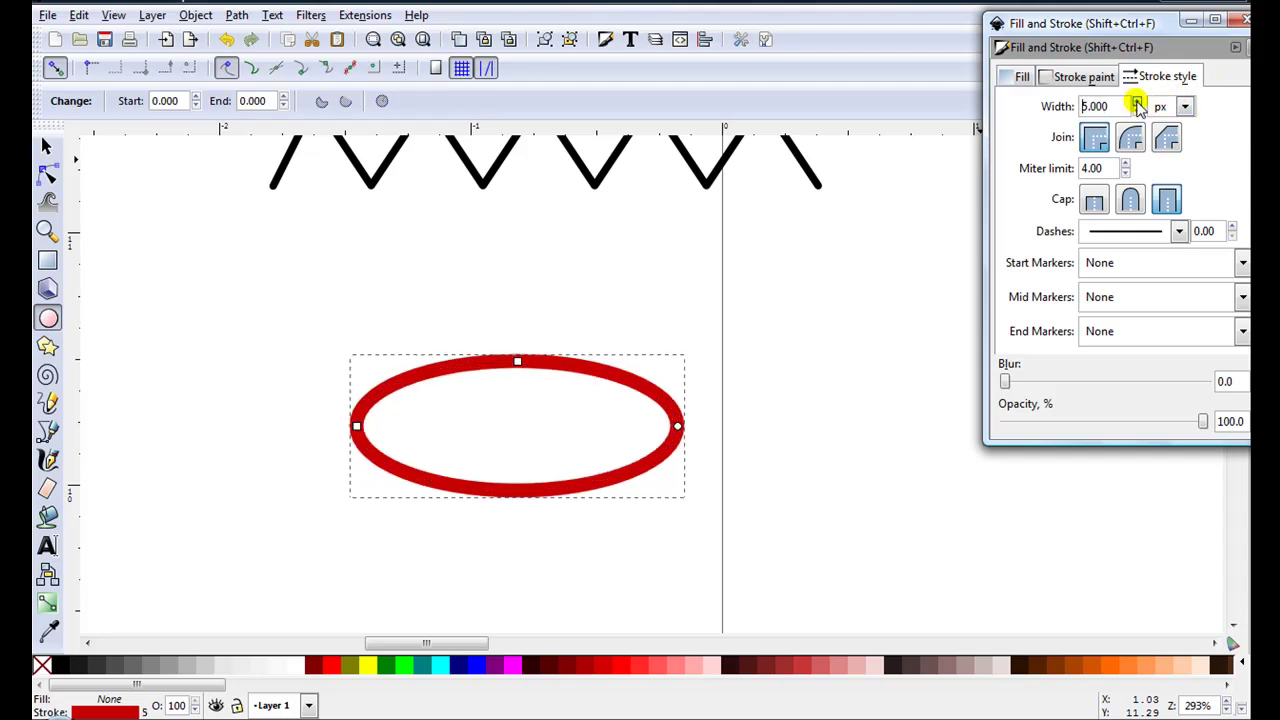
pyautogui.press('+')
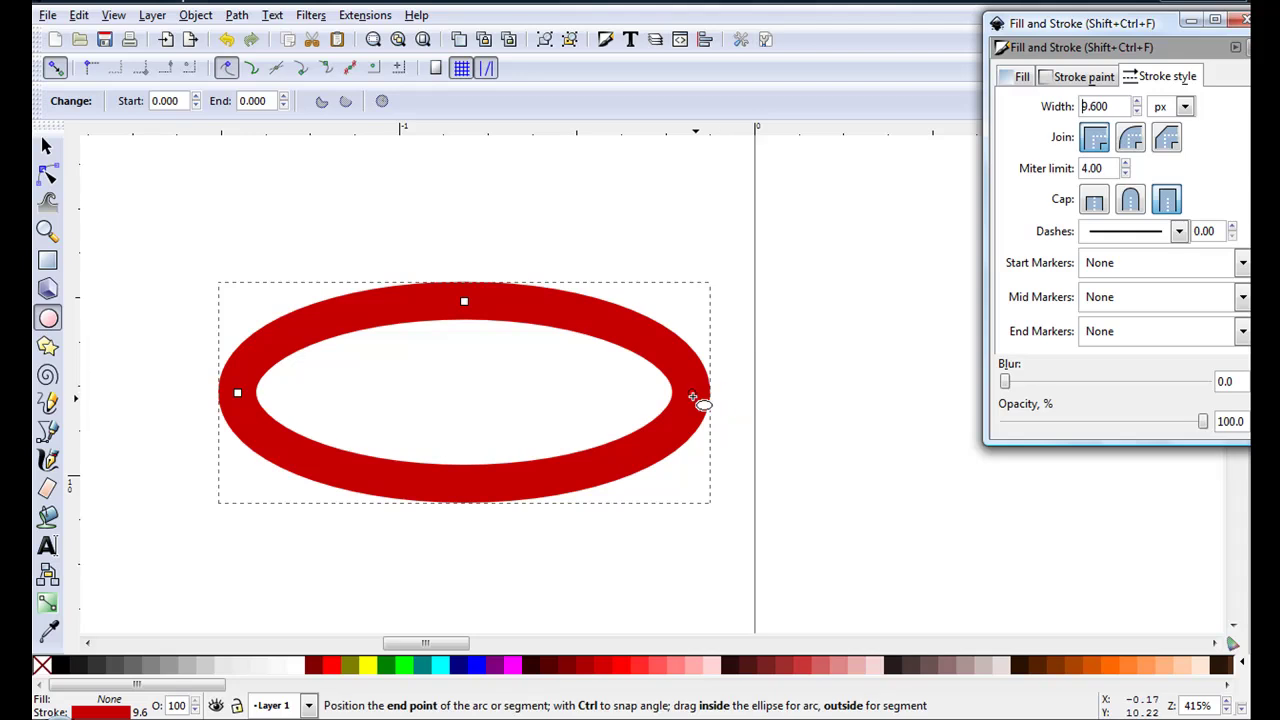
# Step: Open the red ellipse into an arc, give it round caps, and lengthen the arc
pyautogui.moveTo(692, 393); pyautogui.dragTo(406, 318)
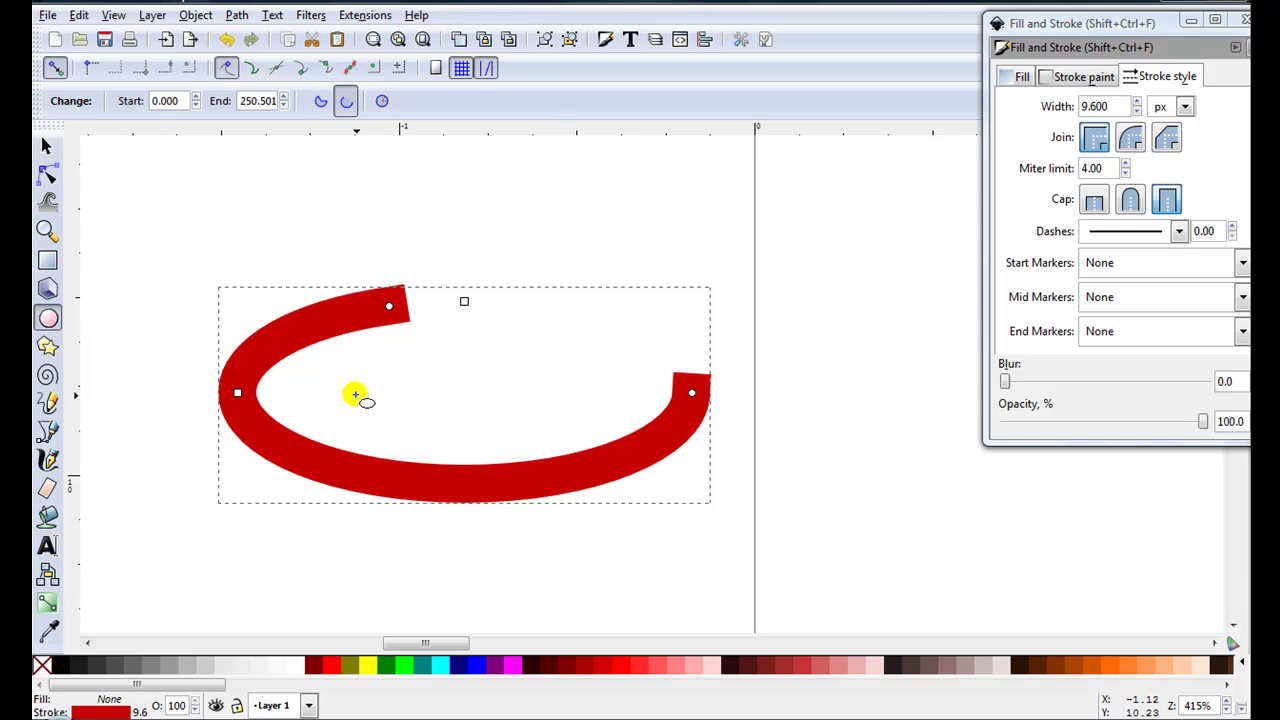
pyautogui.click(238, 15)
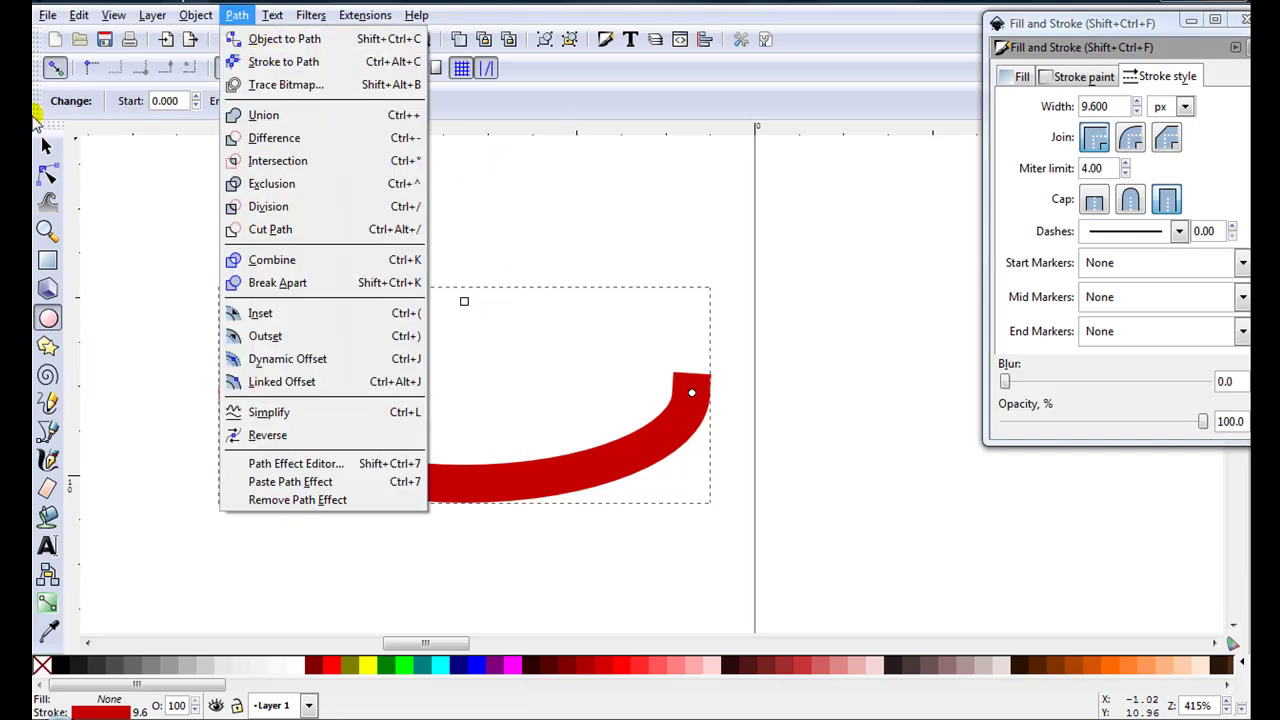
pyautogui.click(50, 147)
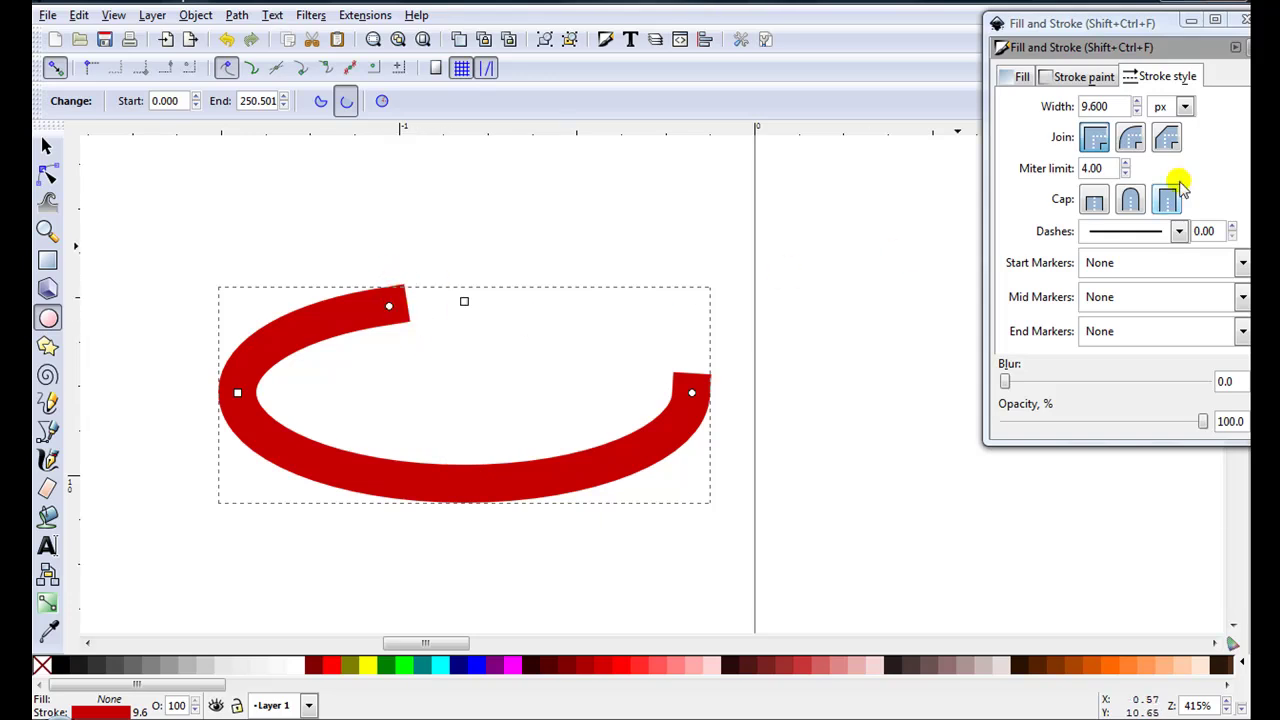
pyautogui.click(1130, 199)
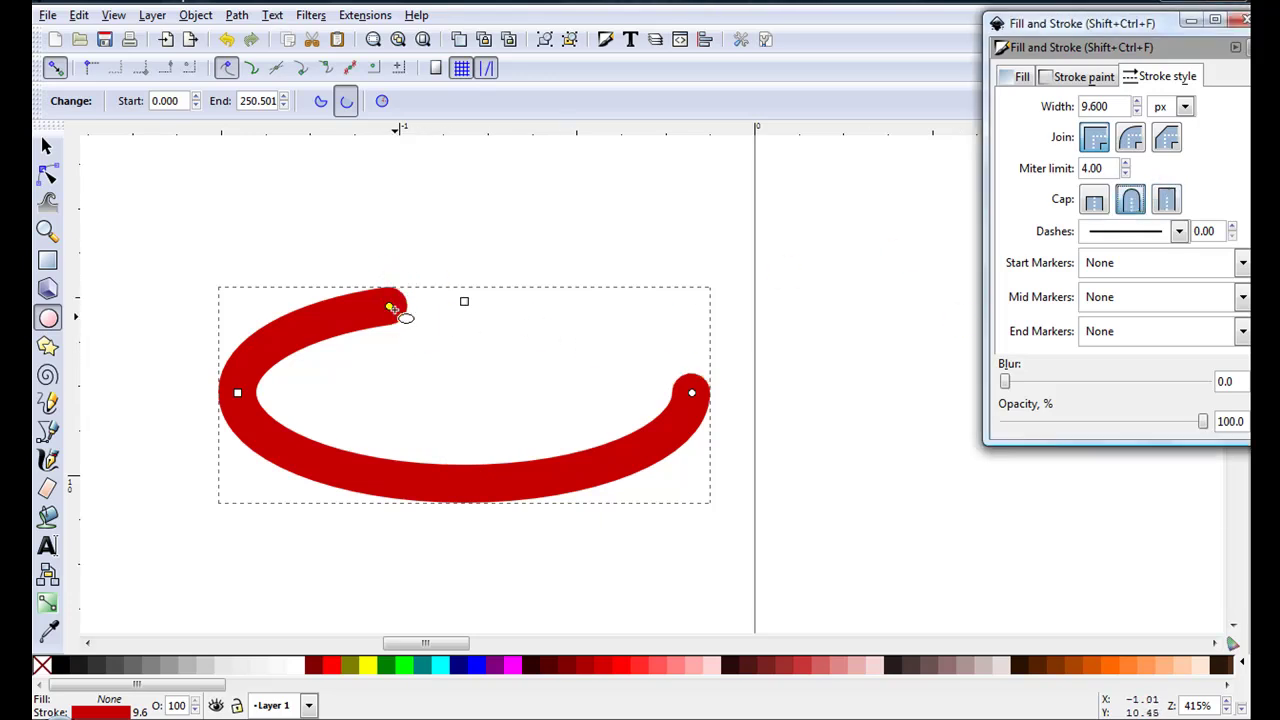
pyautogui.moveTo(392, 304); pyautogui.dragTo(624, 333)
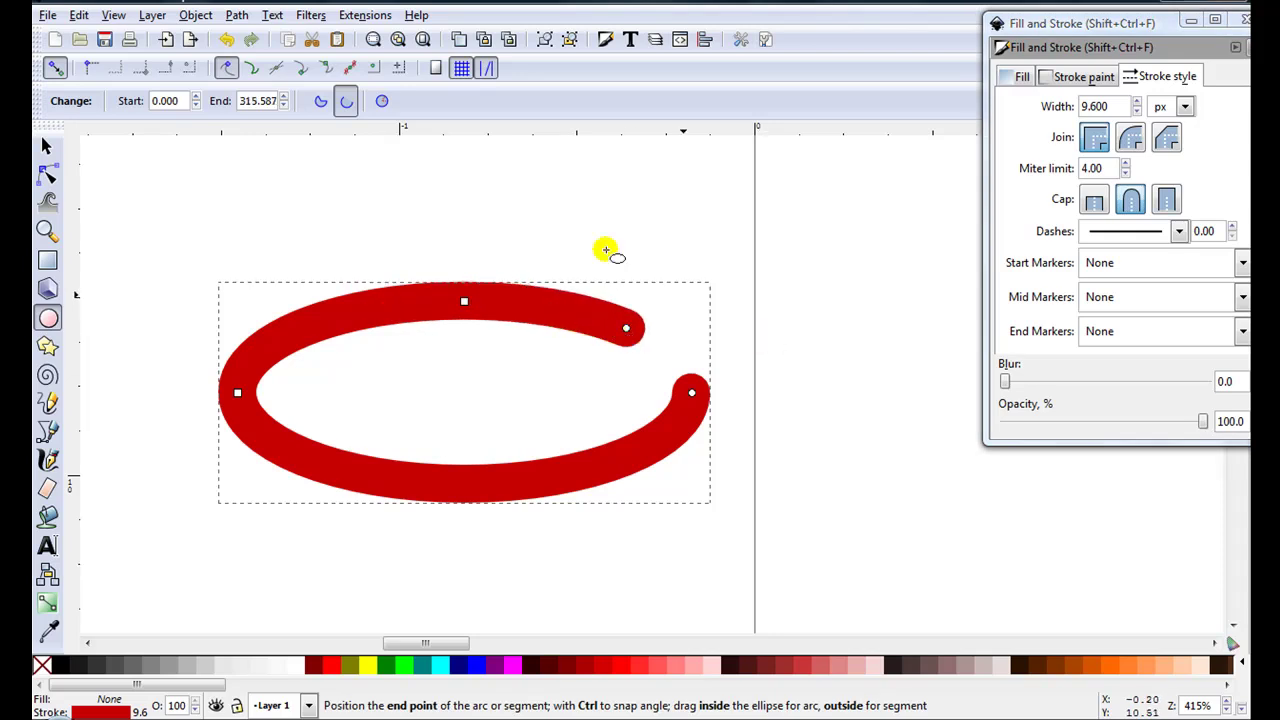
# Step: Convert the arc's stroke to a filled path, check its nodes, and nudge it up-right
pyautogui.click(235, 16)
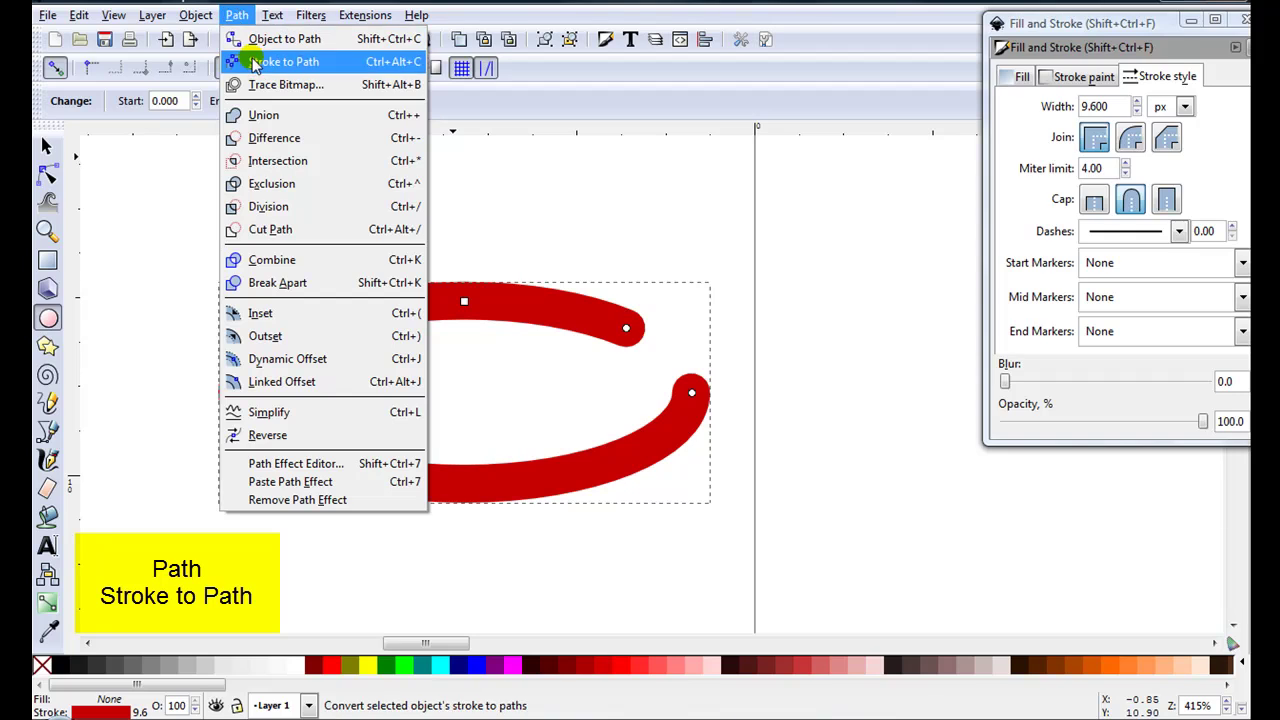
pyautogui.click(252, 56)
pyautogui.click(47, 175)
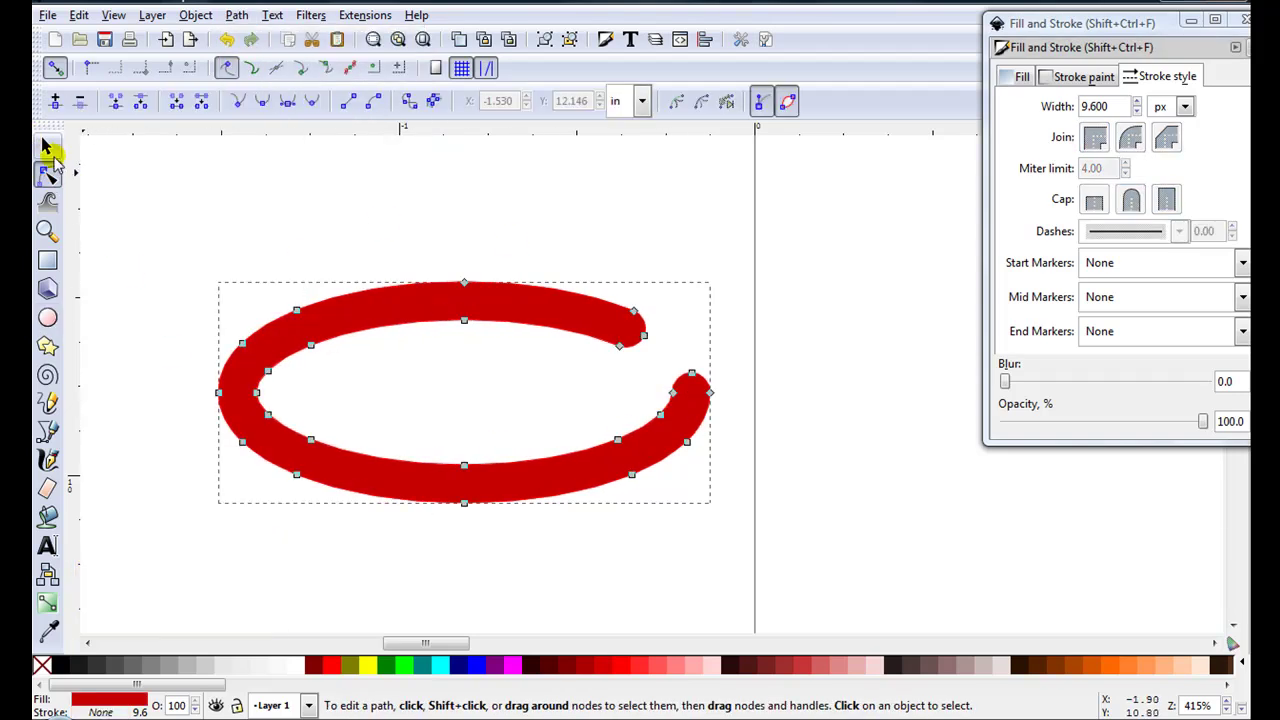
pyautogui.click(47, 147)
pyautogui.moveTo(258, 310); pyautogui.dragTo(437, 209)
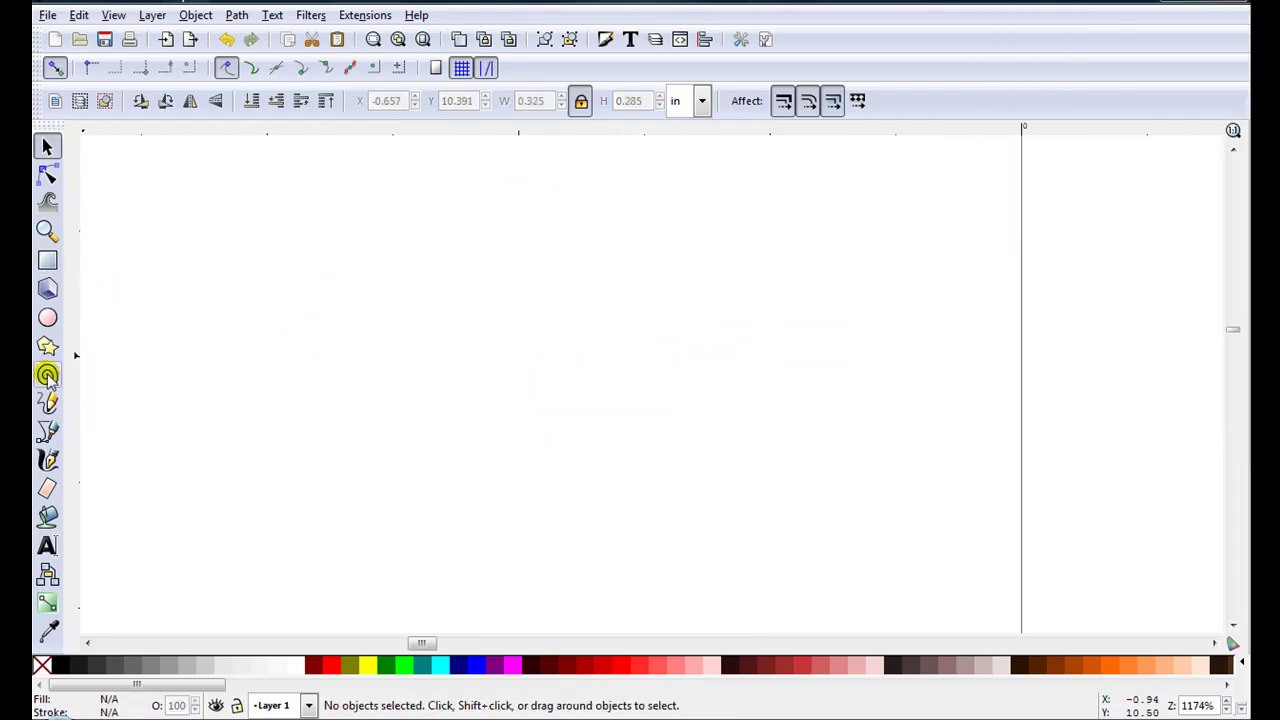
# Step: Draw a black spiral with a 1.8 px stroke width and round caps
pyautogui.click(47, 375)
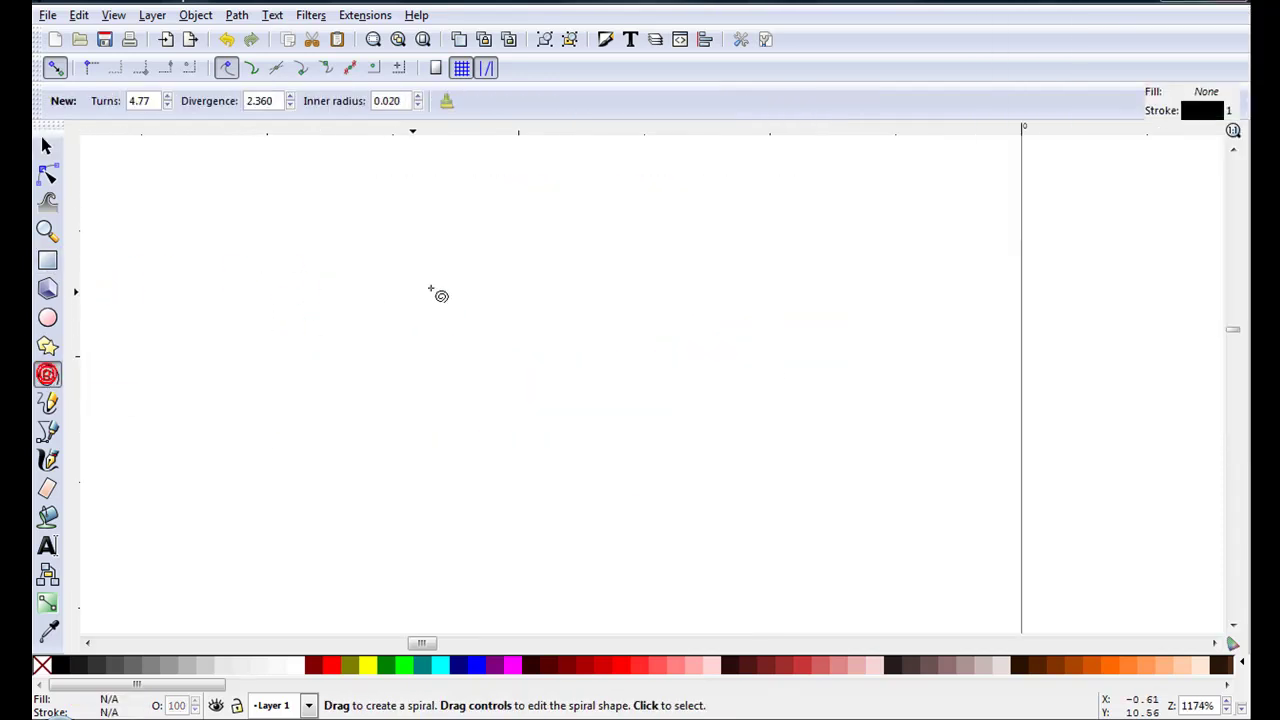
pyautogui.moveTo(437, 290); pyautogui.dragTo(591, 412)
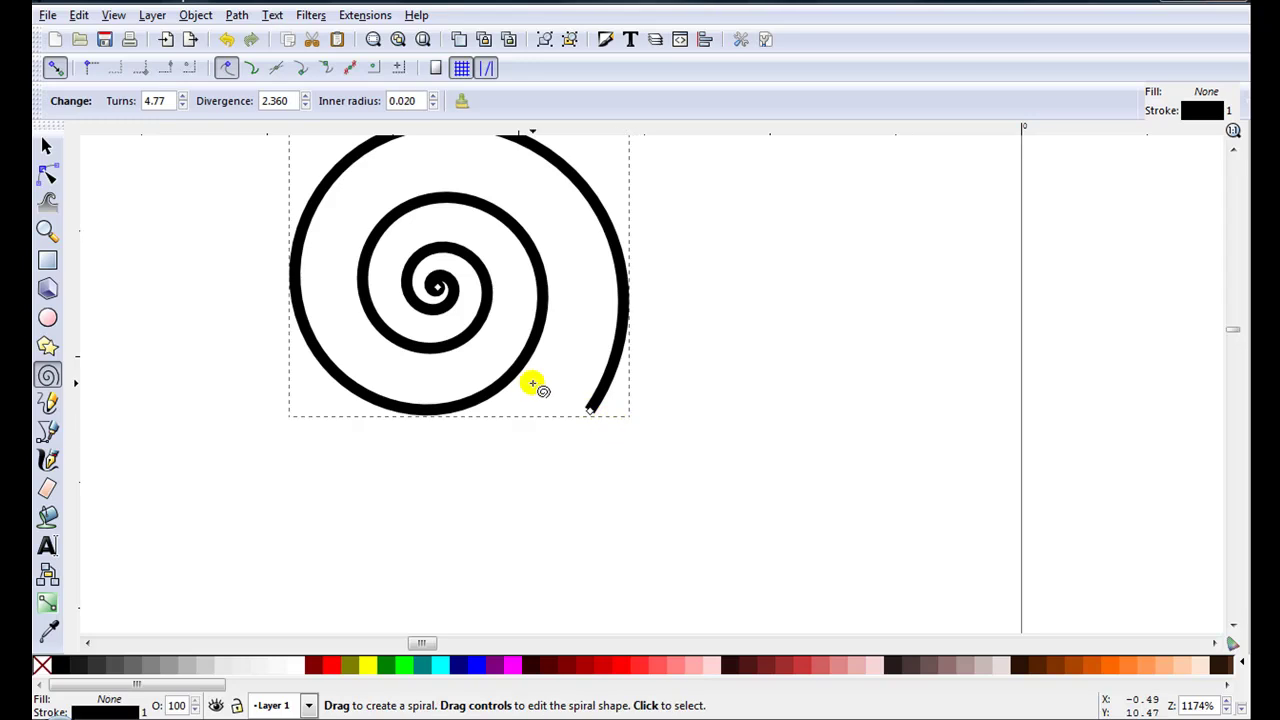
pyautogui.click(100, 712)
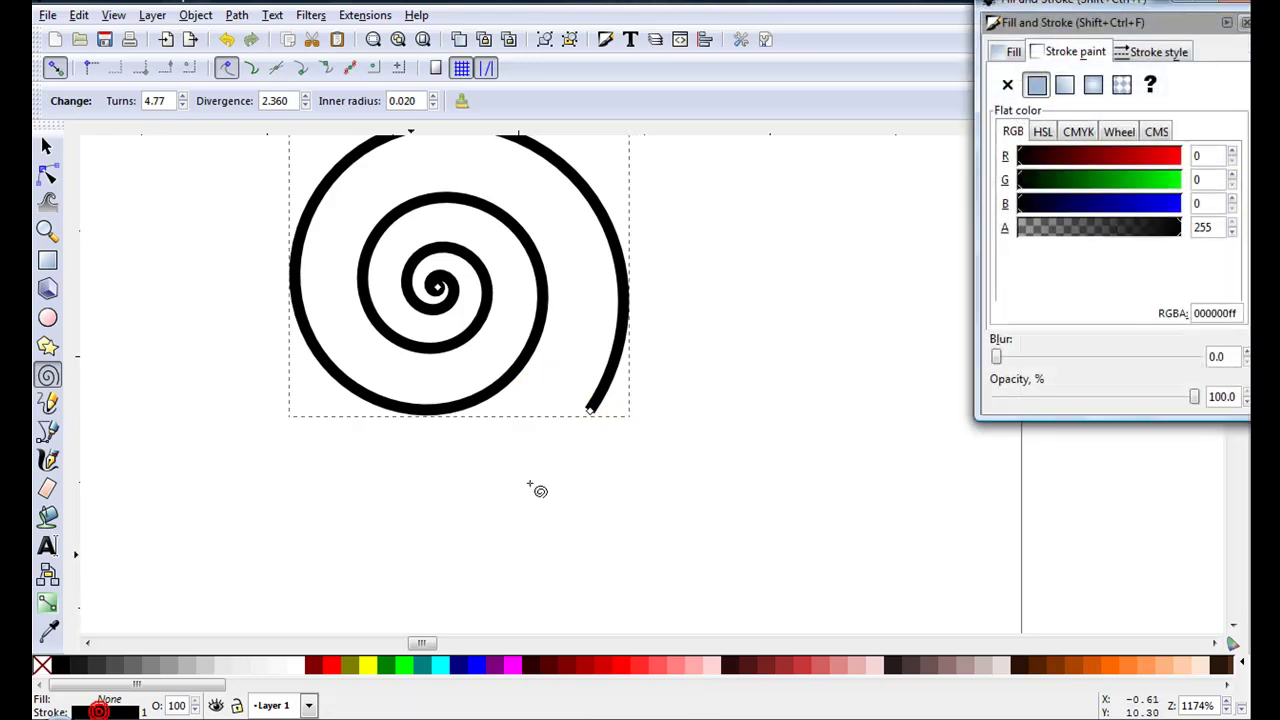
pyautogui.click(1161, 54)
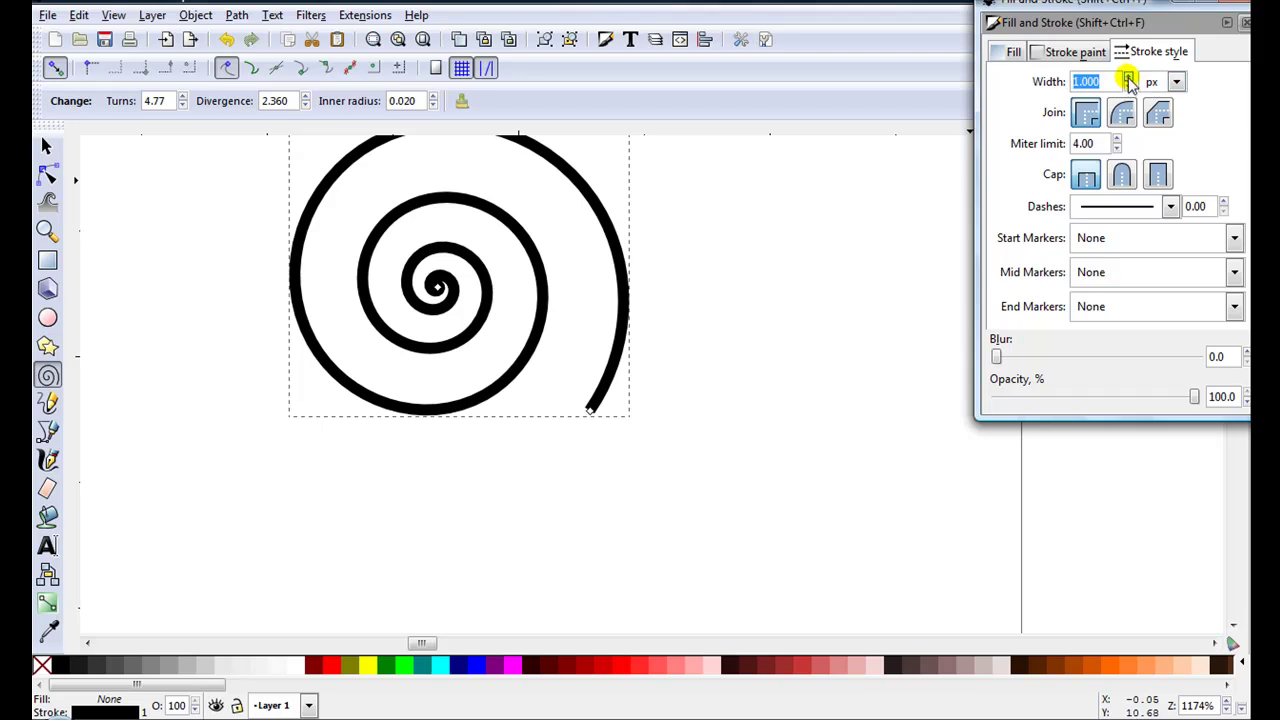
pyautogui.moveTo(1128, 80); pyautogui.dragTo(1128, 80)
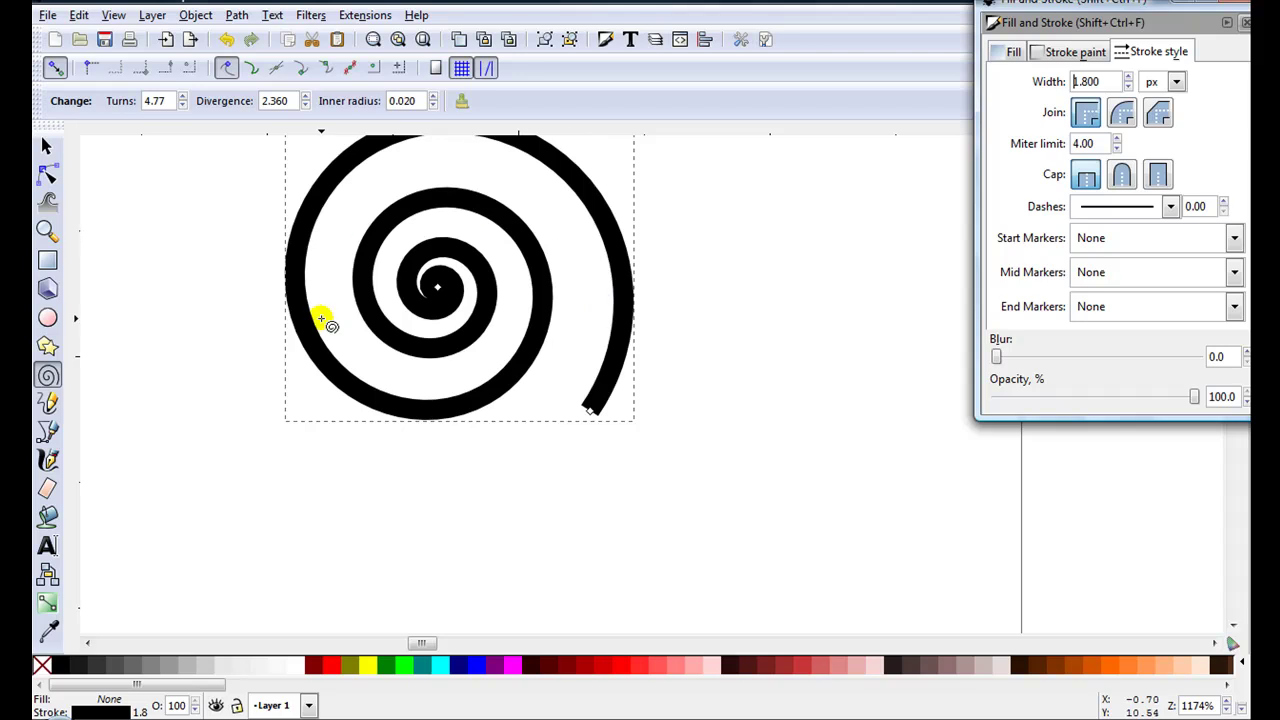
pyautogui.middleClick(429, 331)
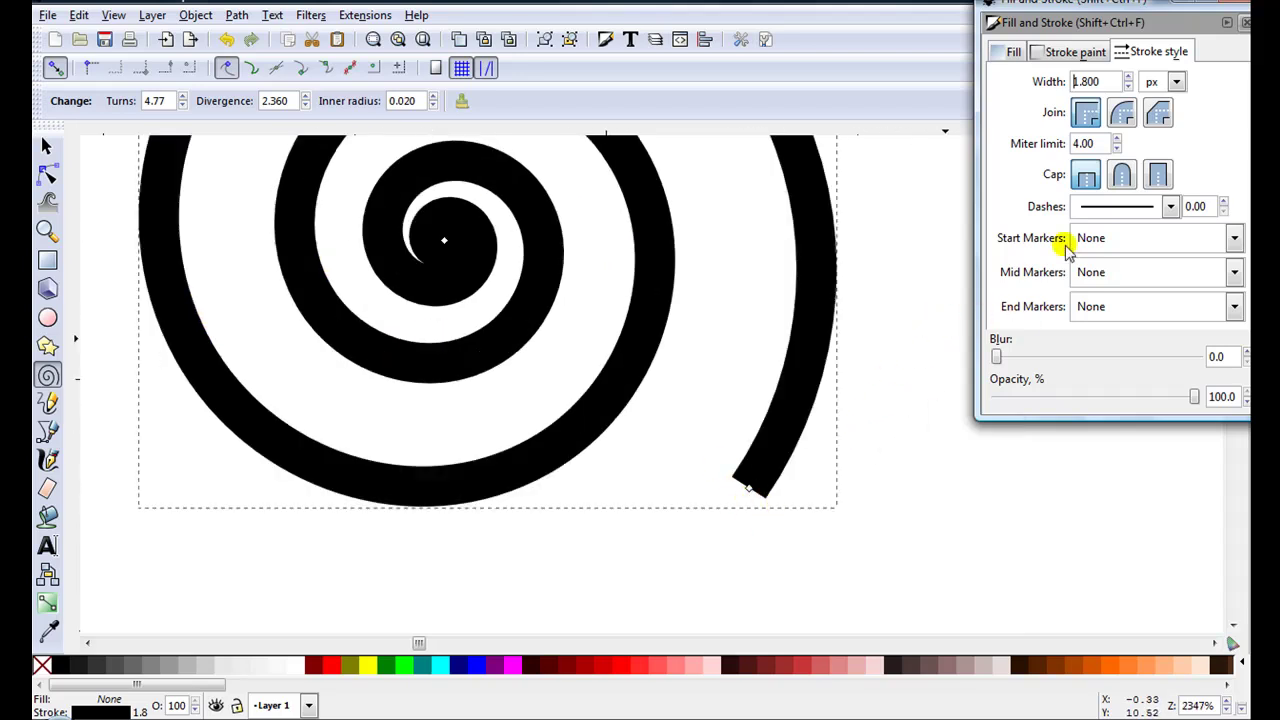
pyautogui.click(1121, 176)
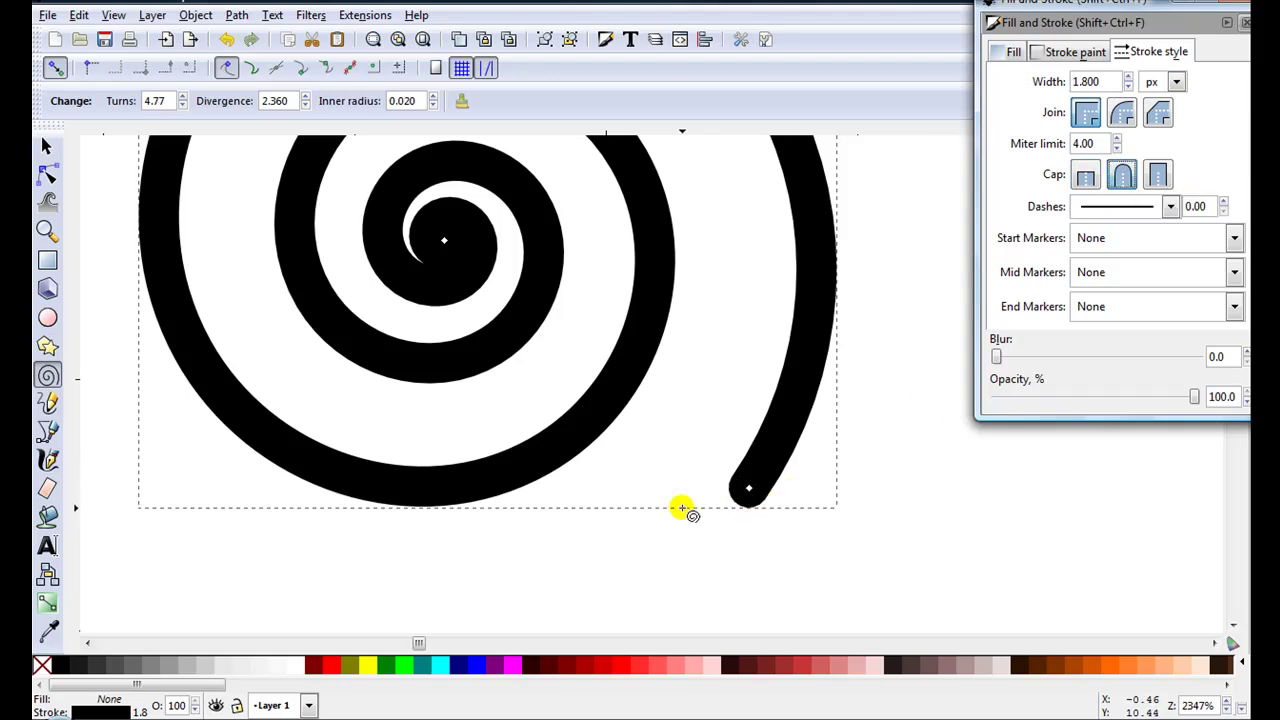
pyautogui.scroll(-1, 686, 508)
# Step: Apply Stroke to Path to the spiral, inspect its nodes, then deselect it
pyautogui.click(237, 15)
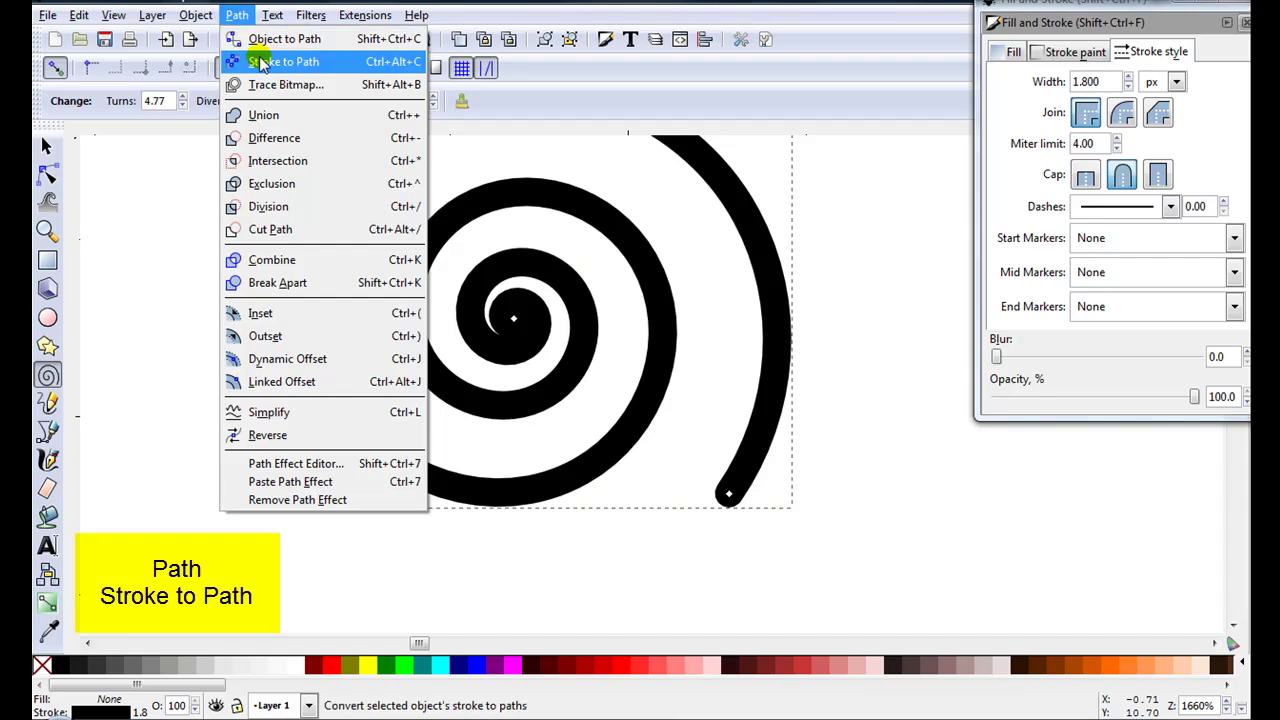
pyautogui.click(260, 57)
pyautogui.click(46, 147)
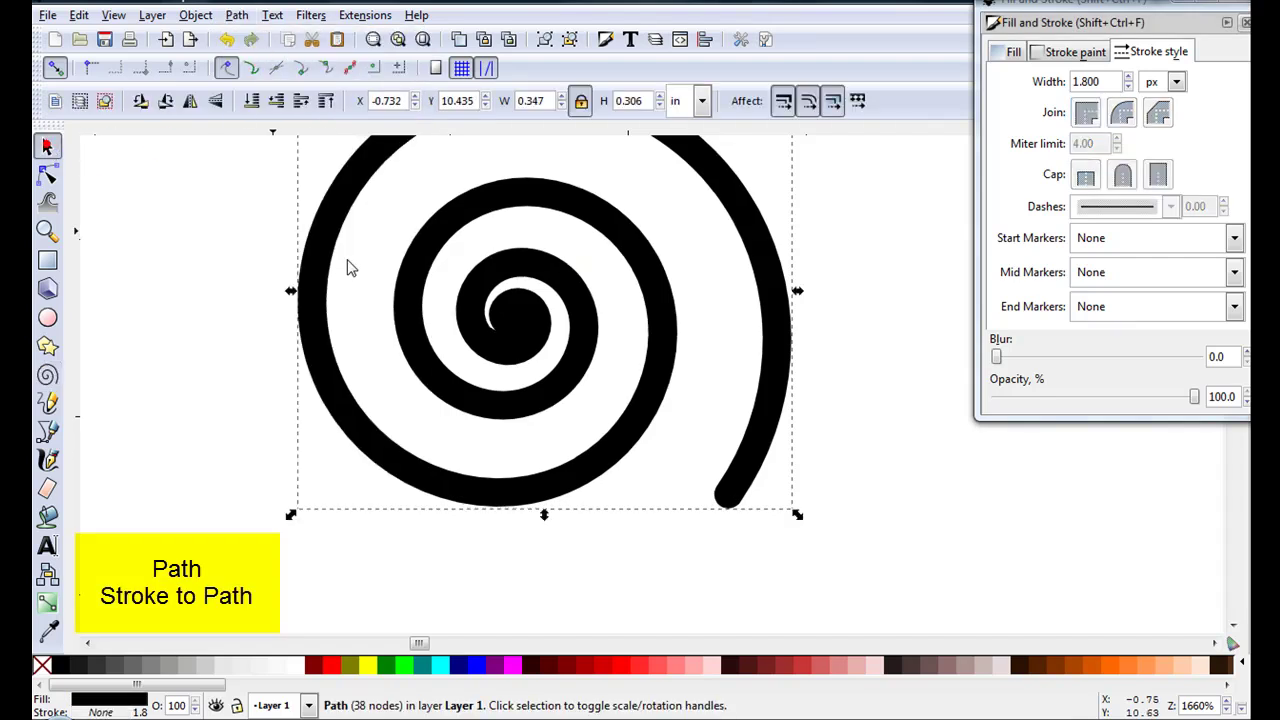
pyautogui.doubleClick(533, 326)
pyautogui.scroll(1, 791, 543)
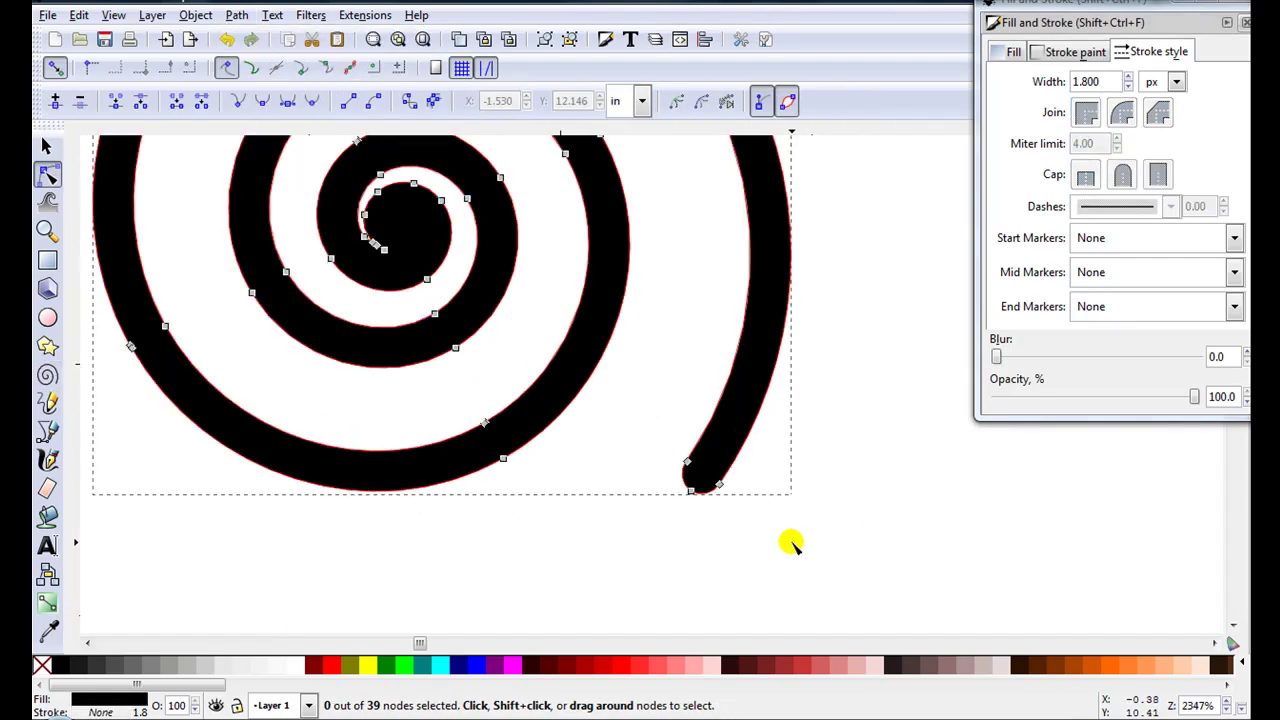
pyautogui.click(793, 546)
pyautogui.scroll(-2, 760, 520)
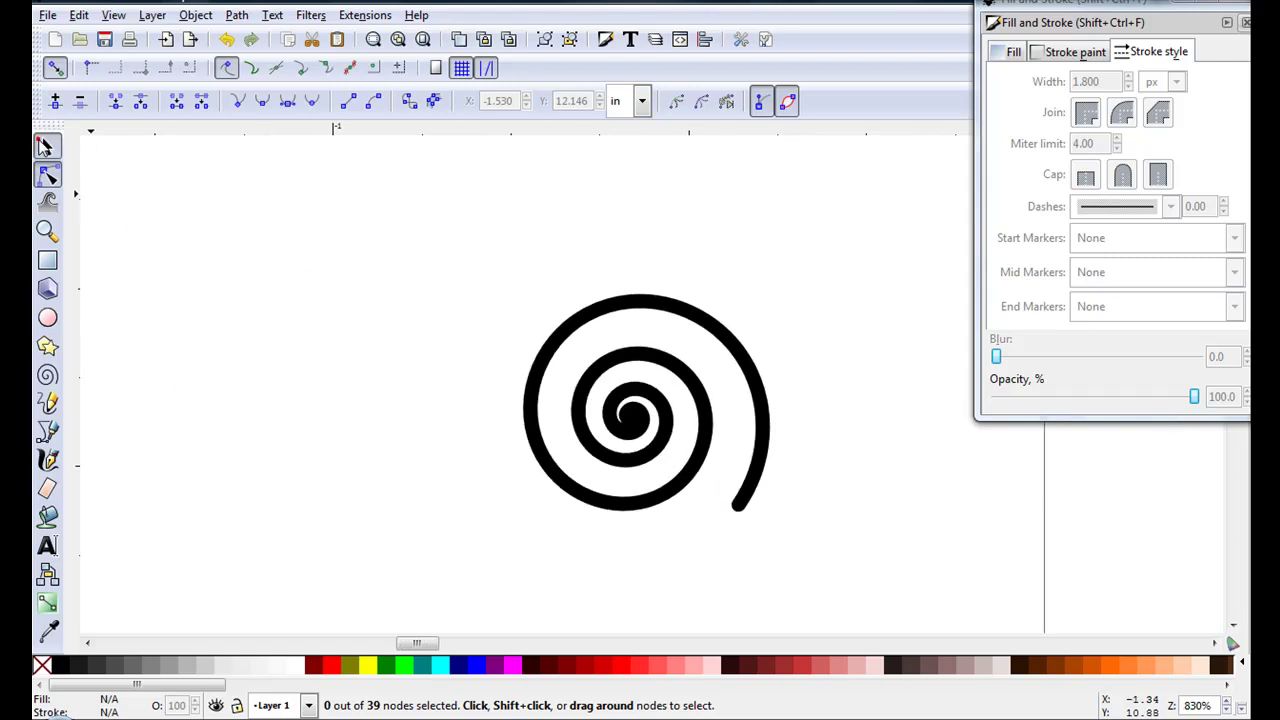
# Step: Draw a red-bordered rectangle and try Round, Miter, then Bevel joins, keeping Bevel
pyautogui.press('Delete')
pyautogui.click(47, 260)
pyautogui.moveTo(301, 251); pyautogui.dragTo(803, 519)
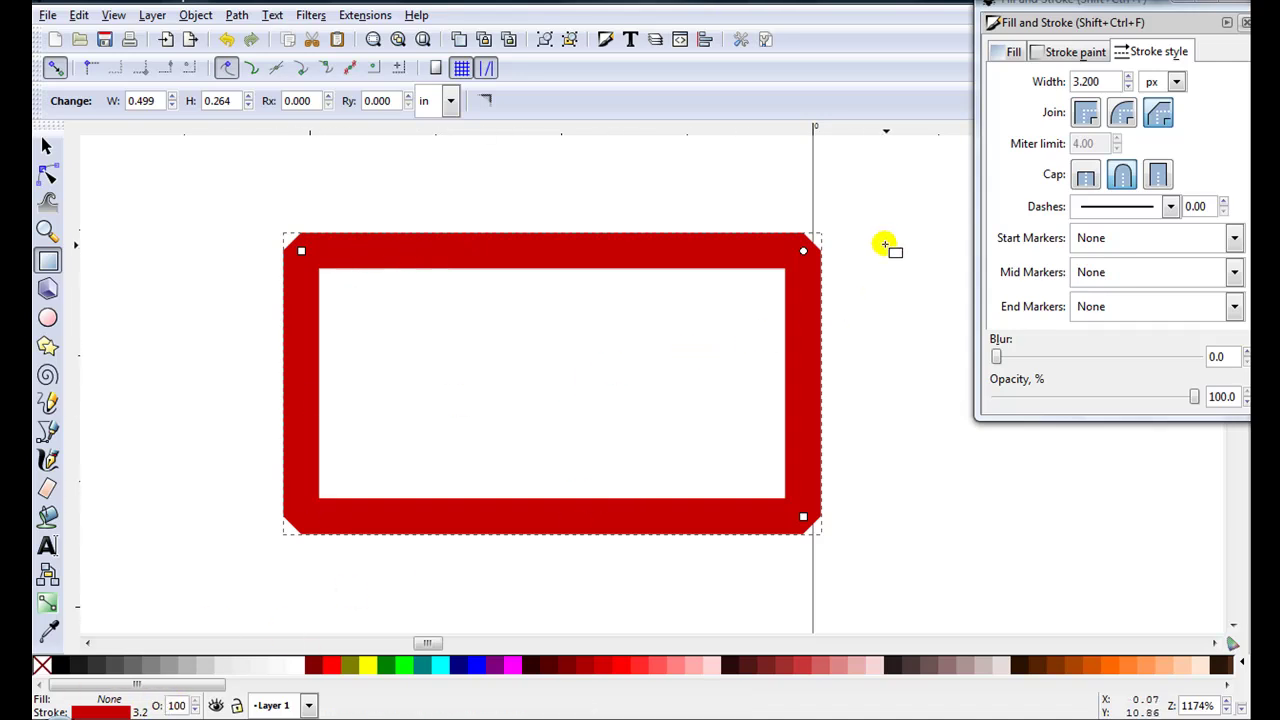
pyautogui.keyDown('ctrl'); pyautogui.scroll(2, 880, 238); pyautogui.keyUp('ctrl')
pyautogui.keyDown('ctrl'); pyautogui.scroll(1, 880, 238); pyautogui.keyUp('ctrl')
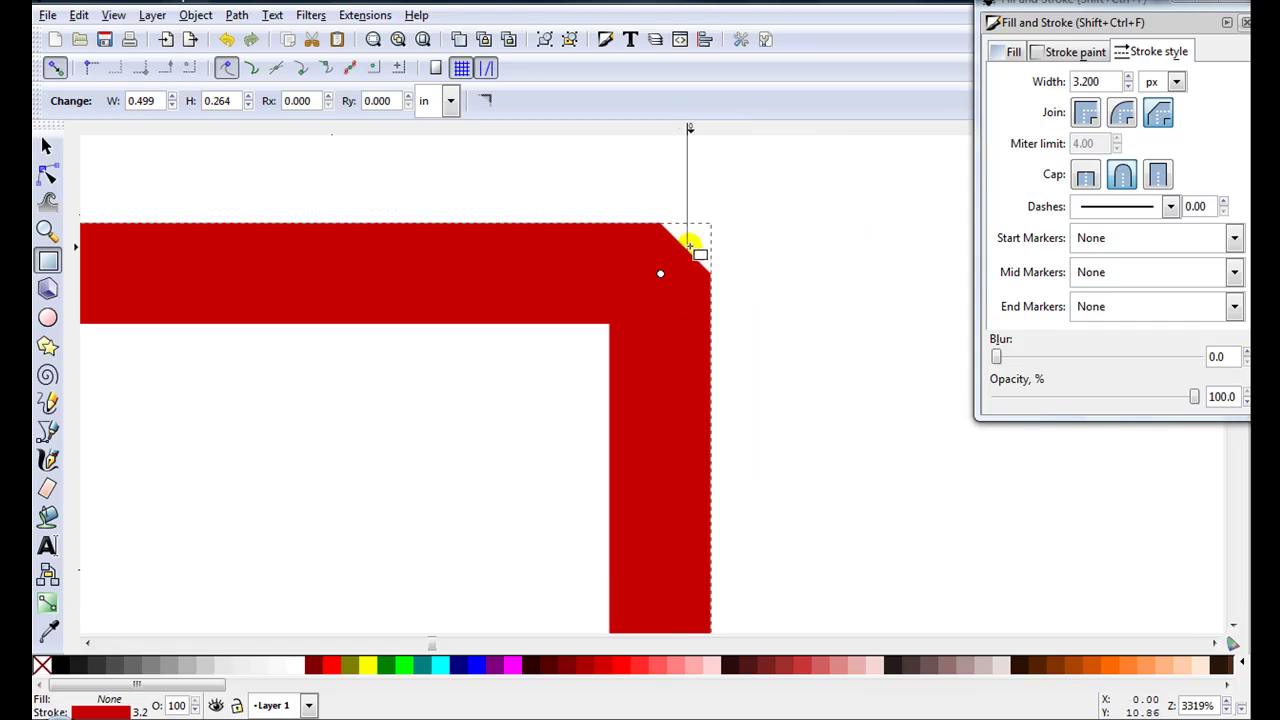
pyautogui.click(1122, 116)
pyautogui.click(1093, 116)
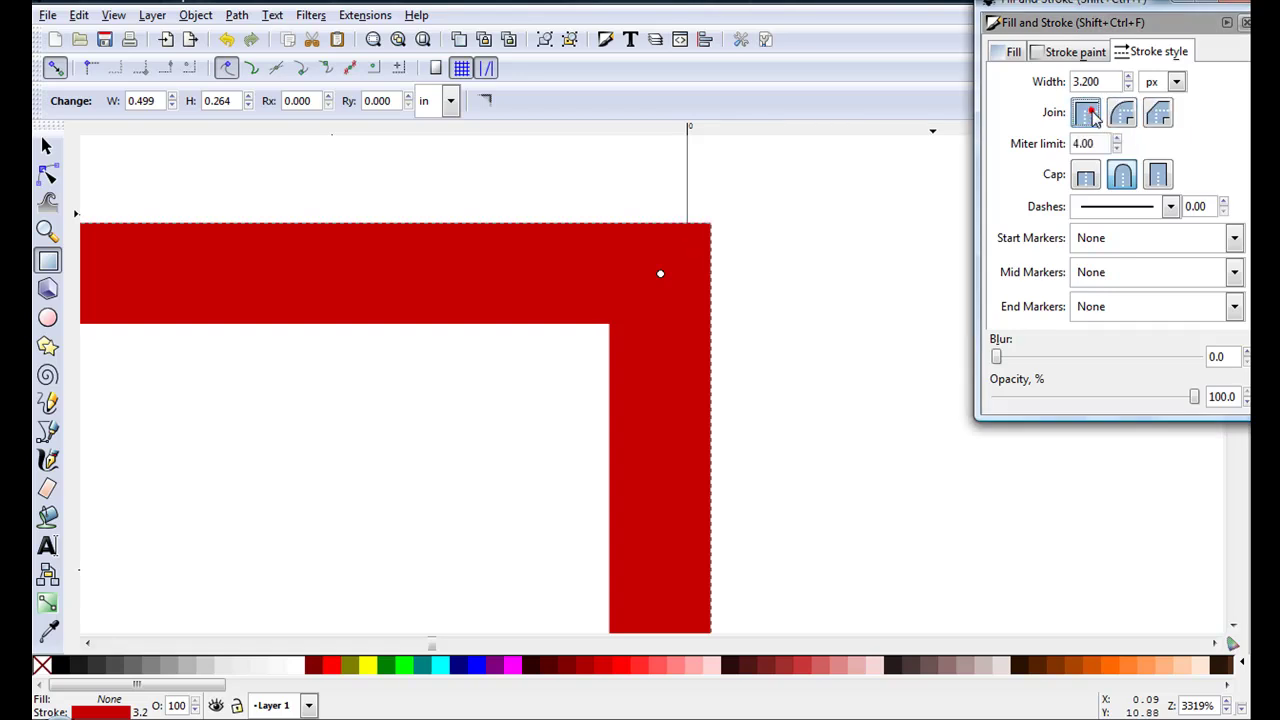
pyautogui.click(1157, 116)
pyautogui.scroll(-3, 834, 240)
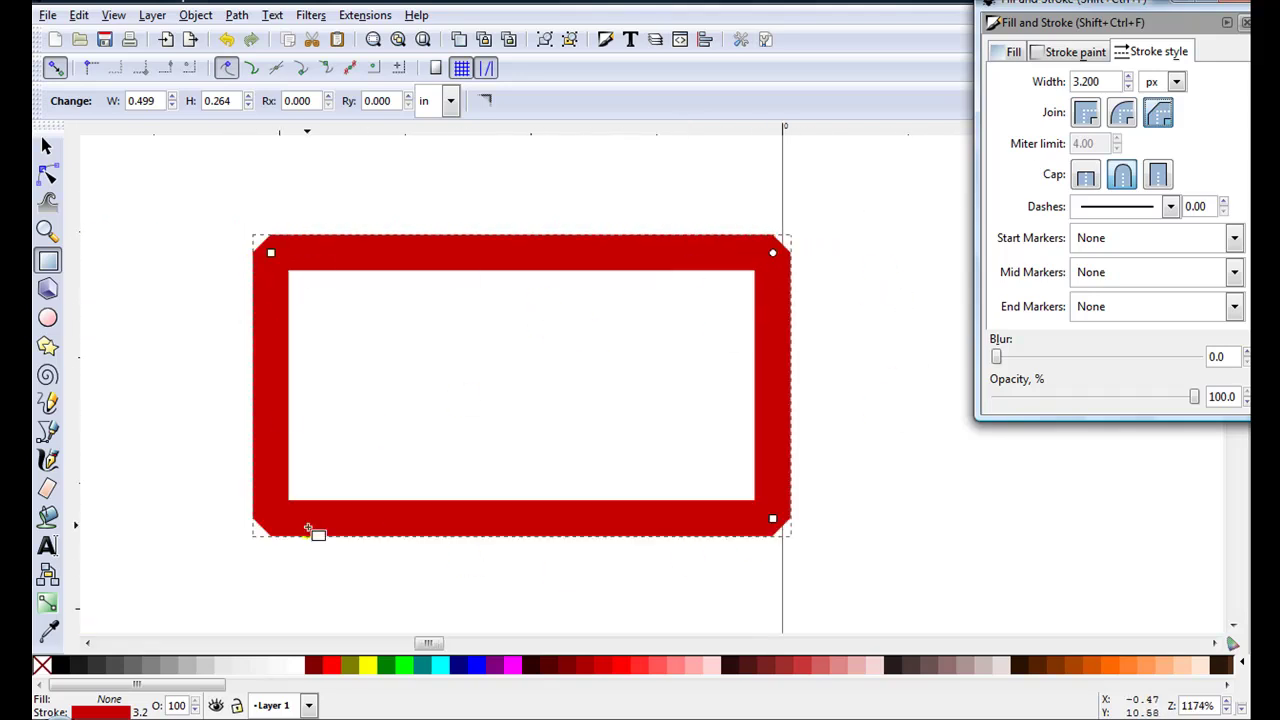
# Step: Reduce the rectangle's stroke width to 1.4 px
pyautogui.click(1127, 86)
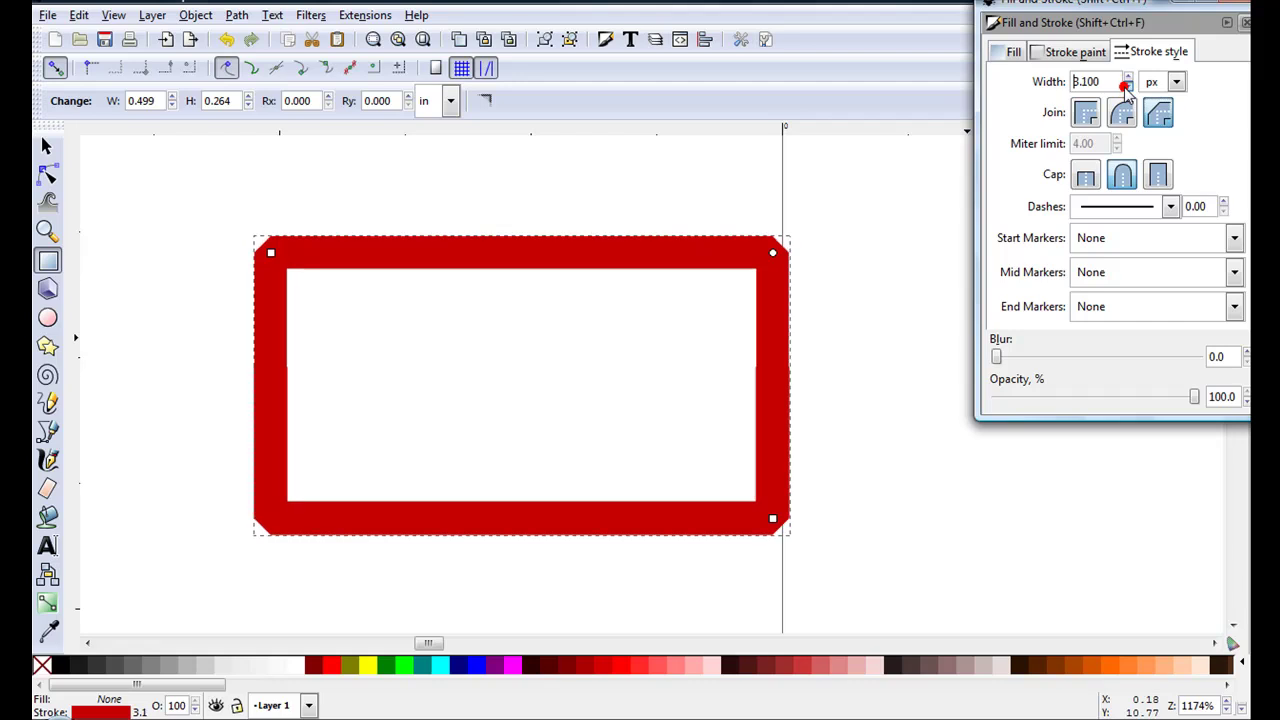
pyautogui.click(1127, 86)
pyautogui.click(1127, 86)
pyautogui.click(1127, 86)
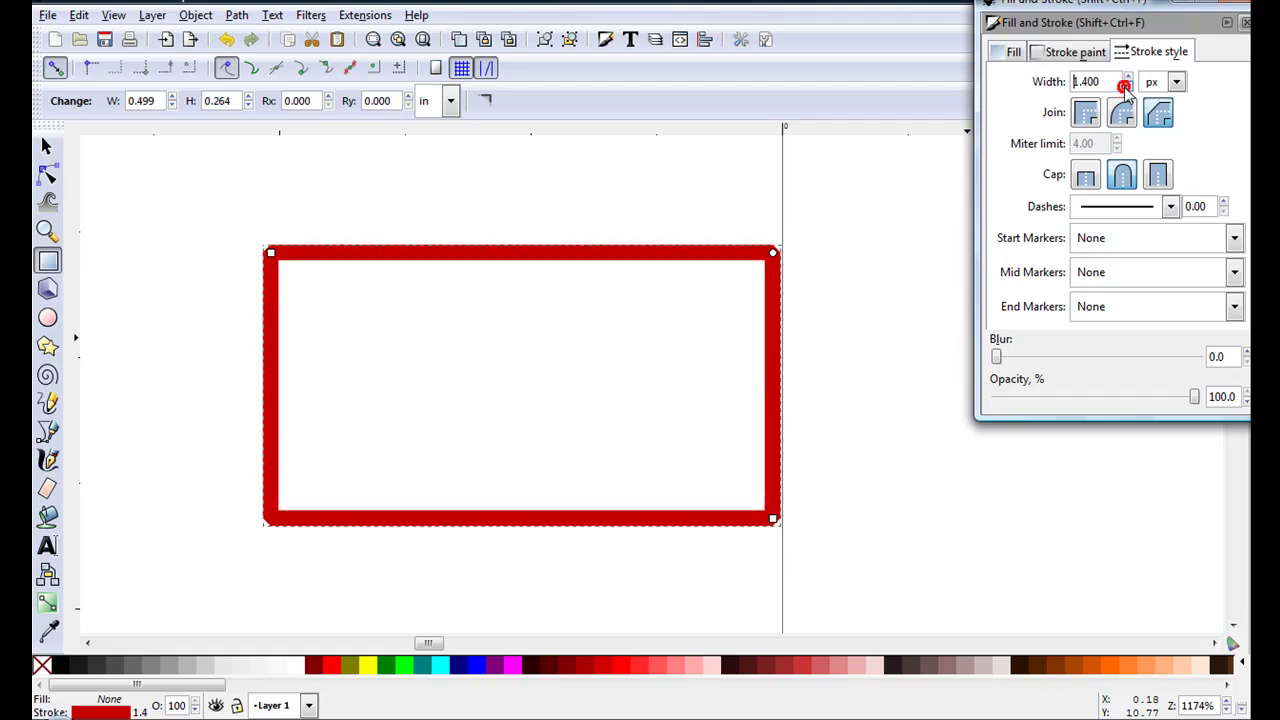
# Step: Convert the rectangle's border into a filled path with Stroke to Path
pyautogui.click(237, 15)
pyautogui.click(272, 57)
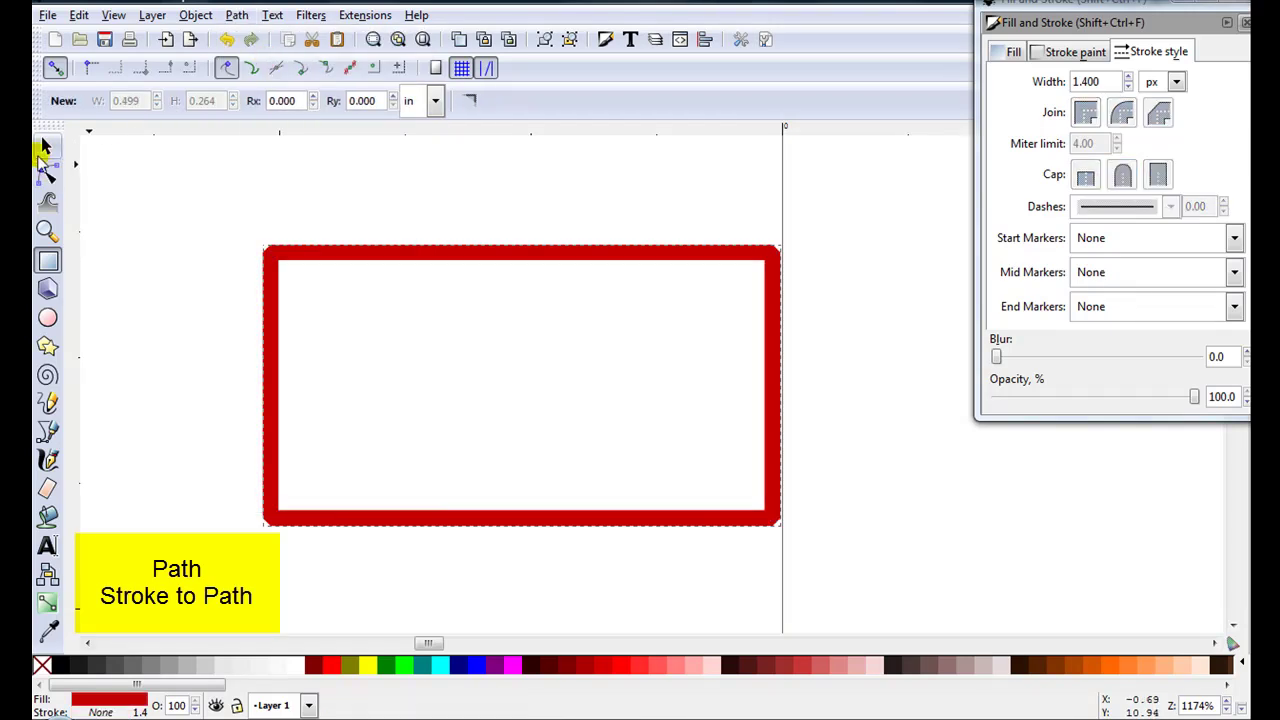
pyautogui.click(45, 147)
pyautogui.scroll(-2, 177, 291)
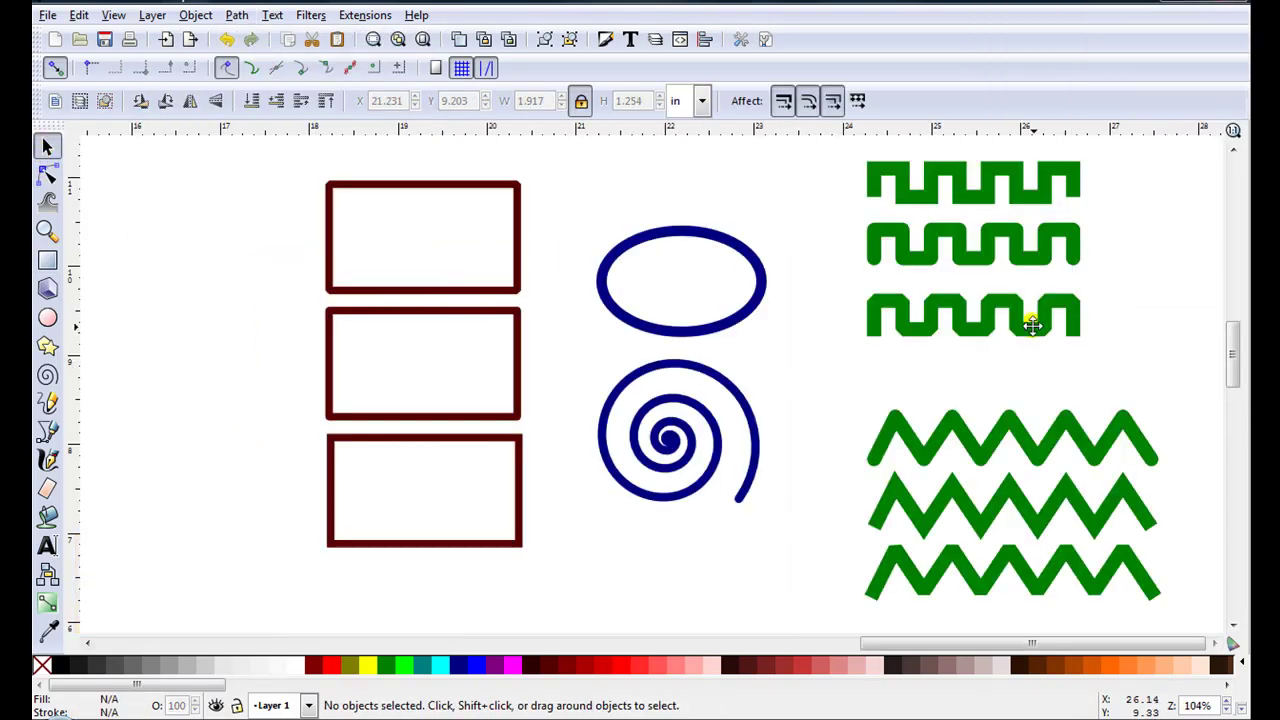